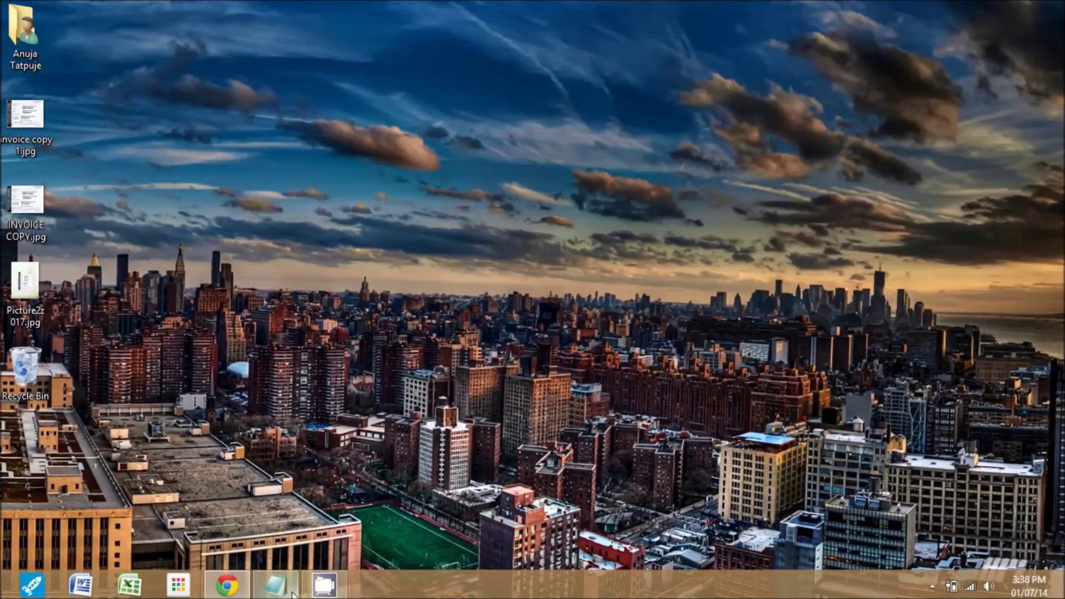
Step: In Notepad, write the two-line intro about creating a Google form and sharing it with friends
left_click(292, 587)
type("hey ")
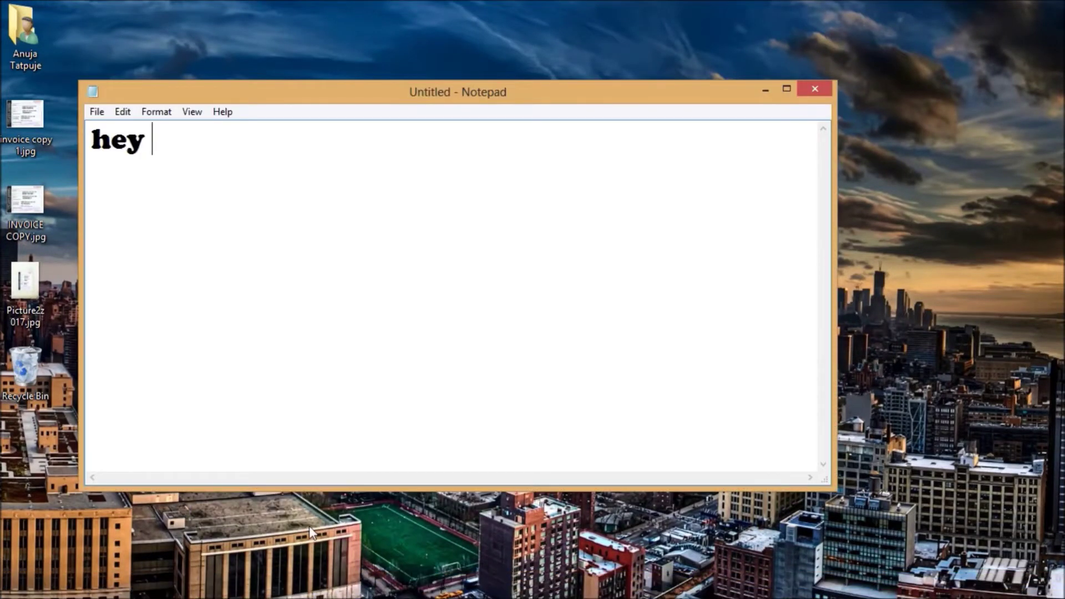
type("frien")
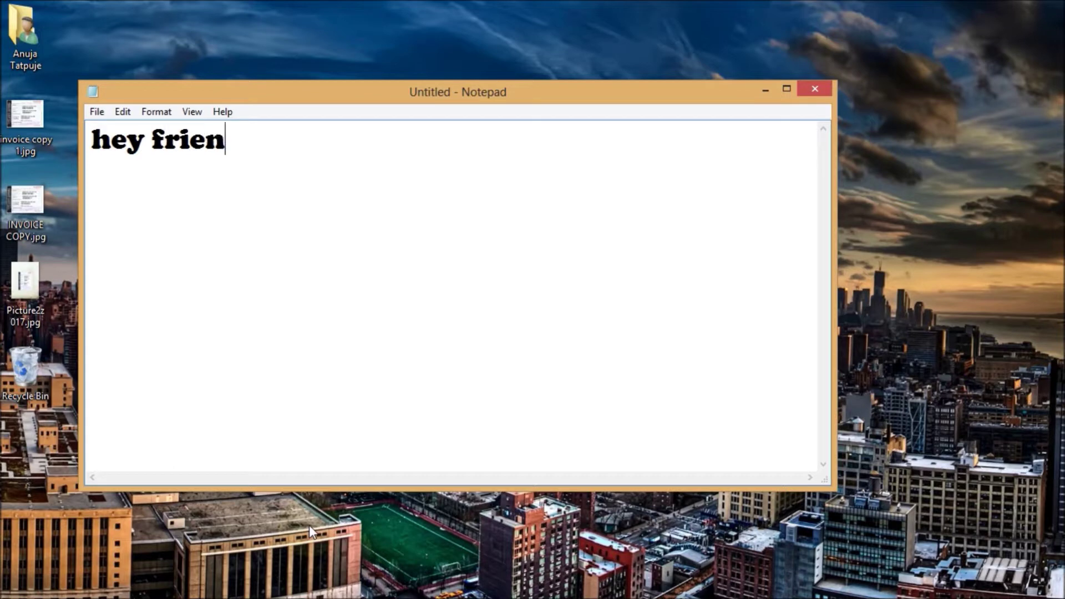
type("ds tod")
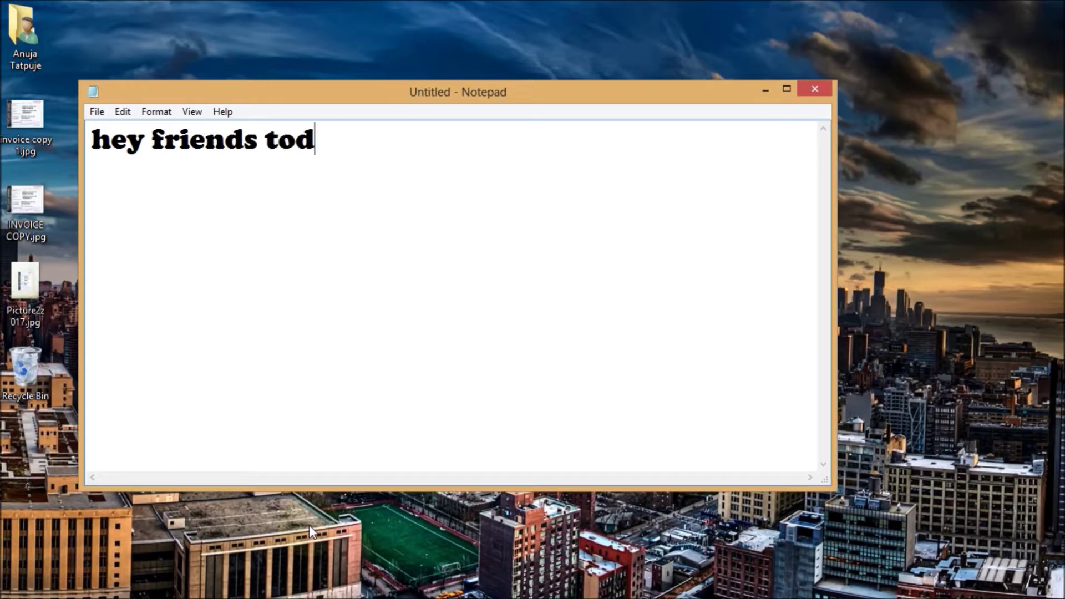
type("ay i am ")
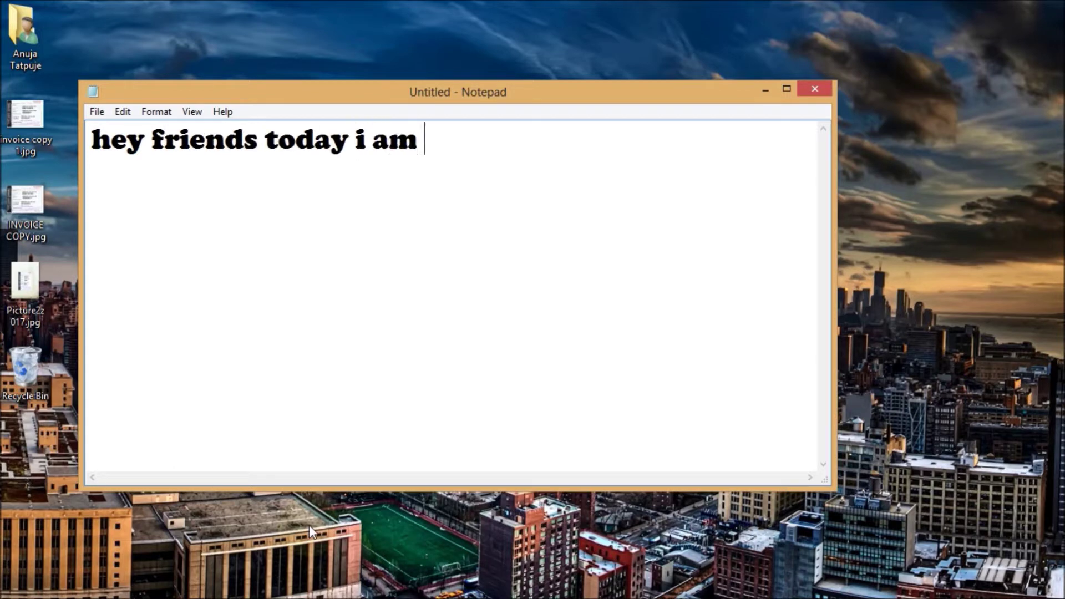
type("going to h")
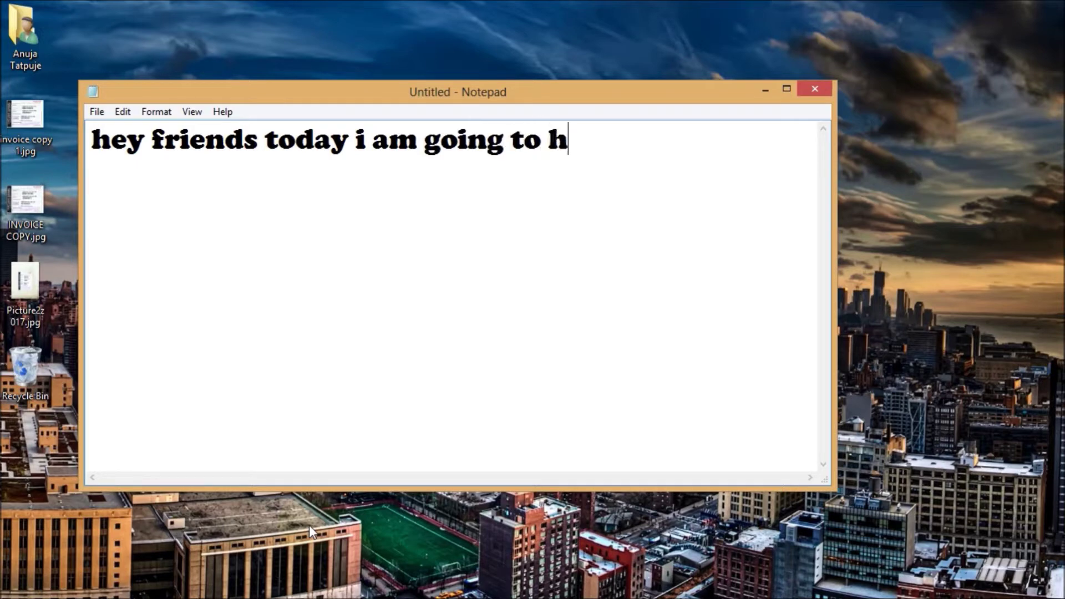
key("BackSpace")
type("show")
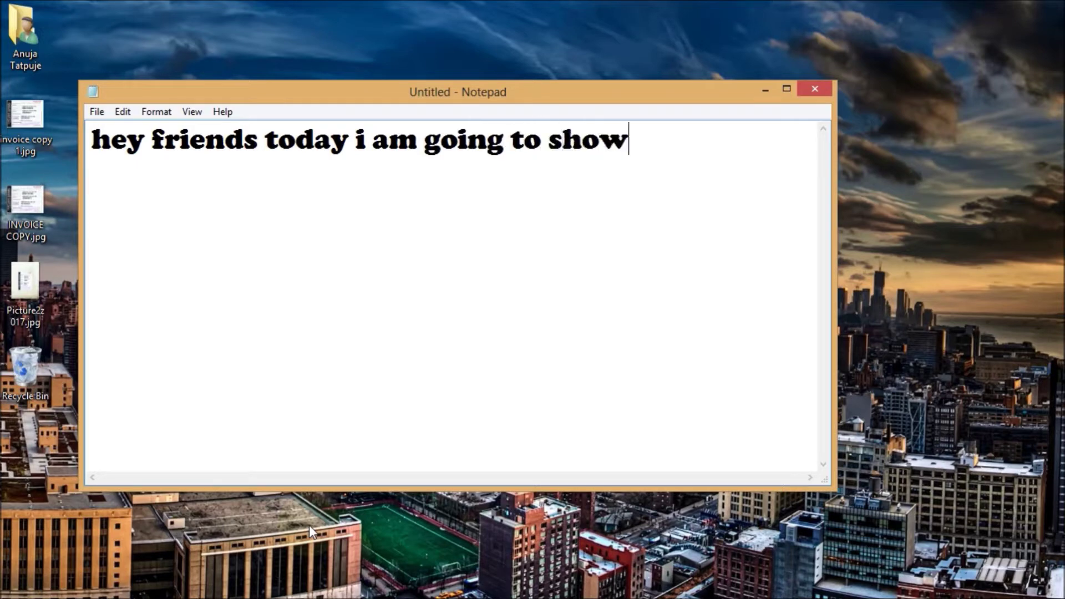
type(" u g")
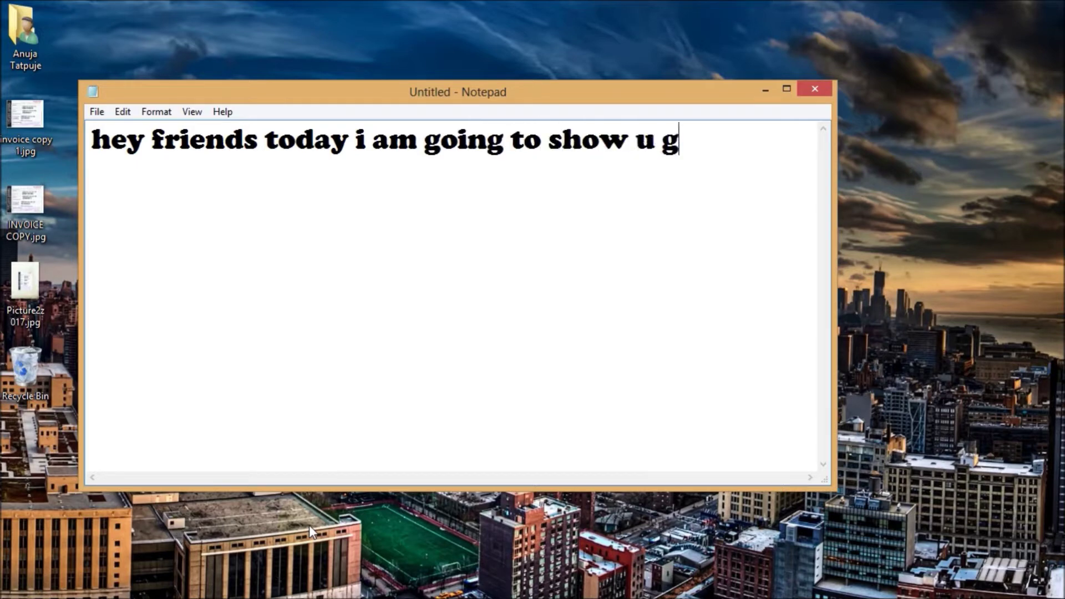
key("BackSpace")
type("how ")
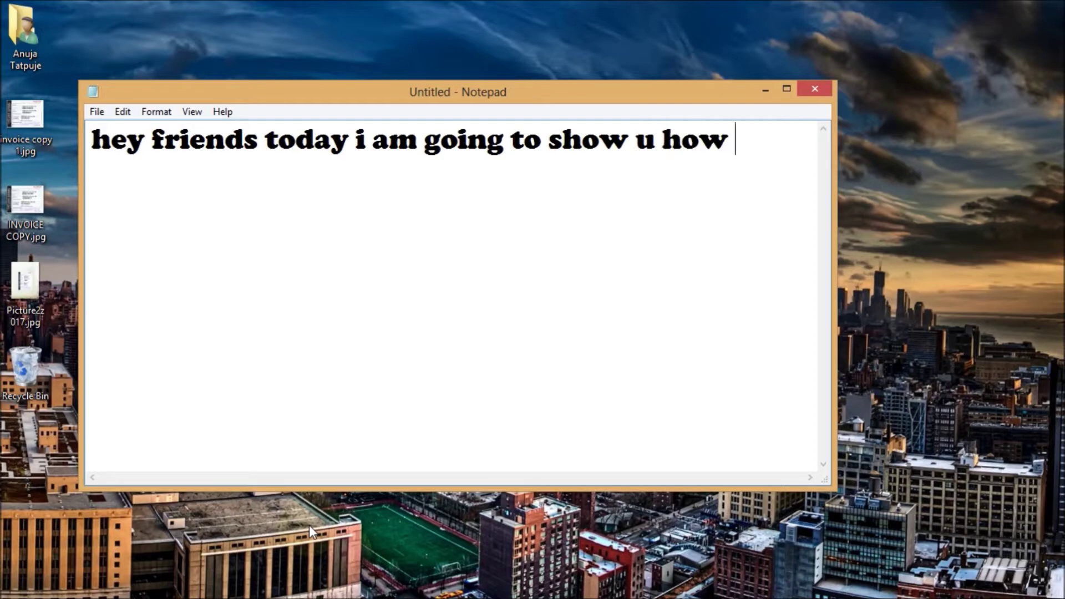
type("to create")
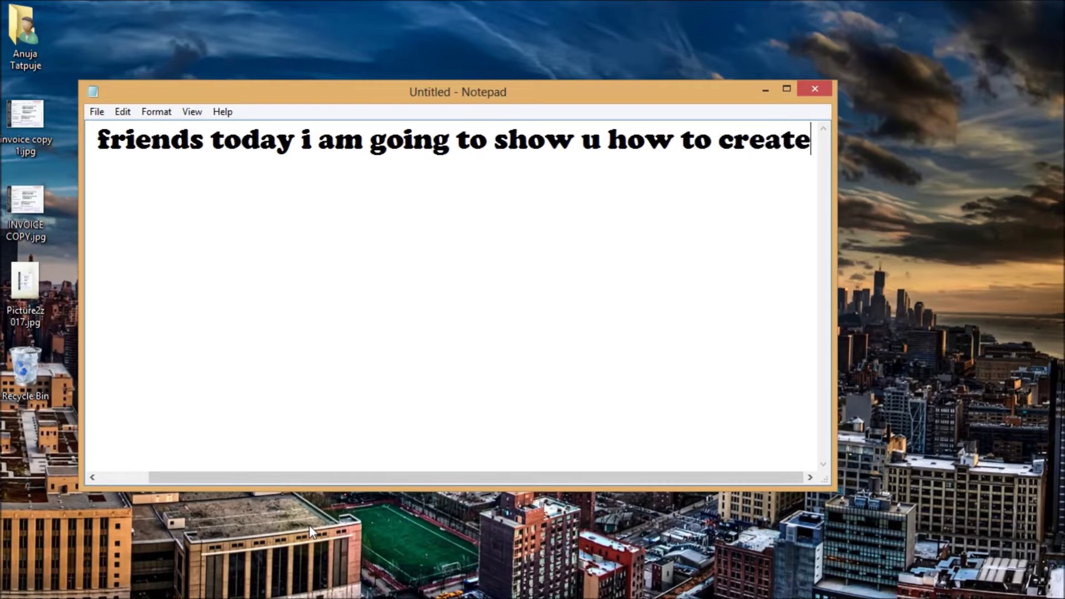
type(" google ")
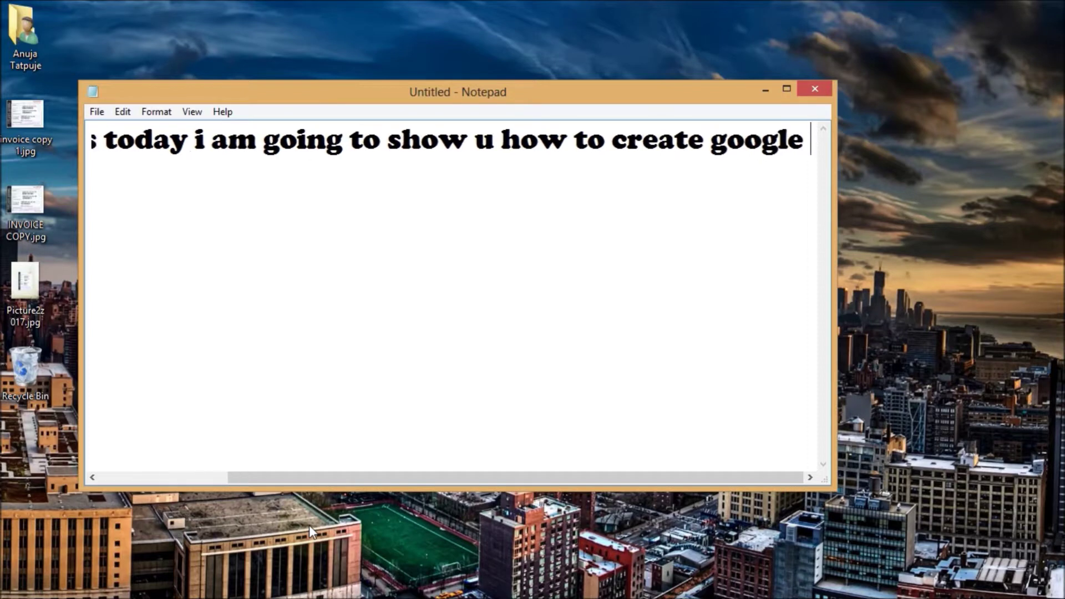
type("form")
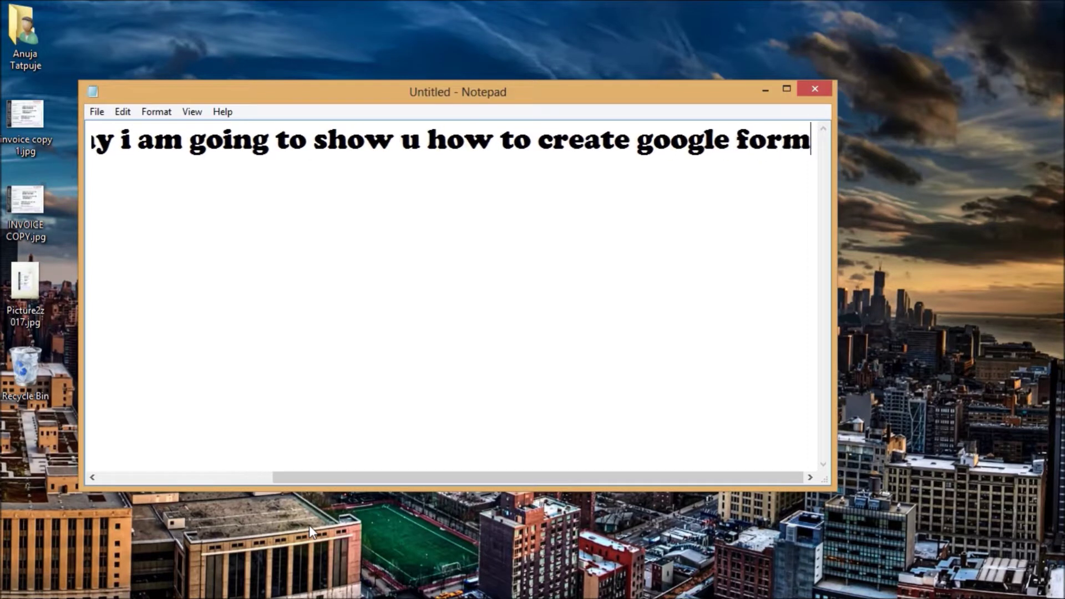
key("Return")
type("and s")
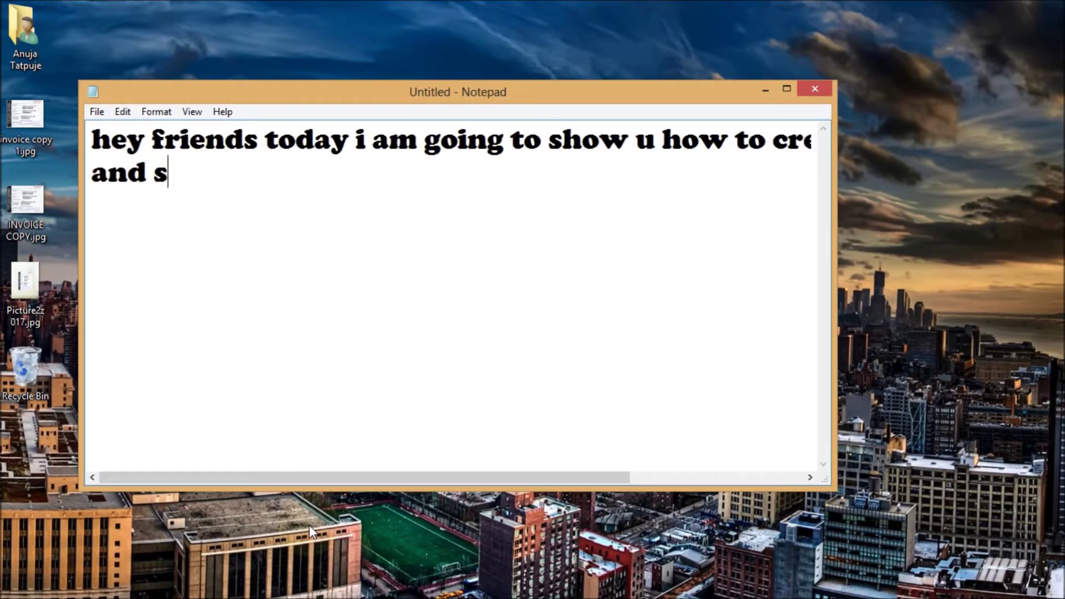
key("BackSpace")
type("how ")
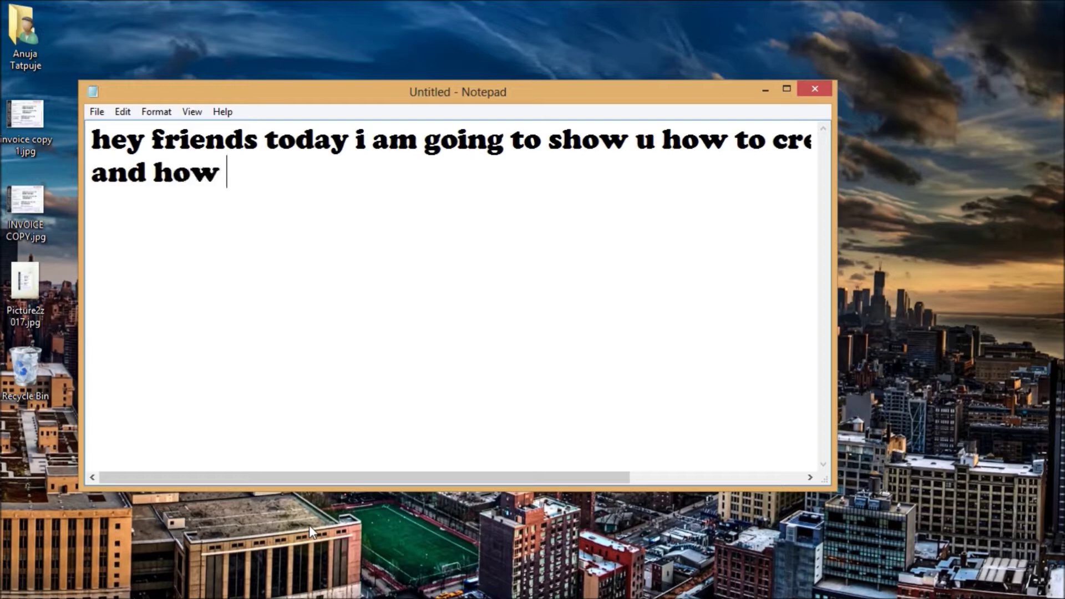
type("to share")
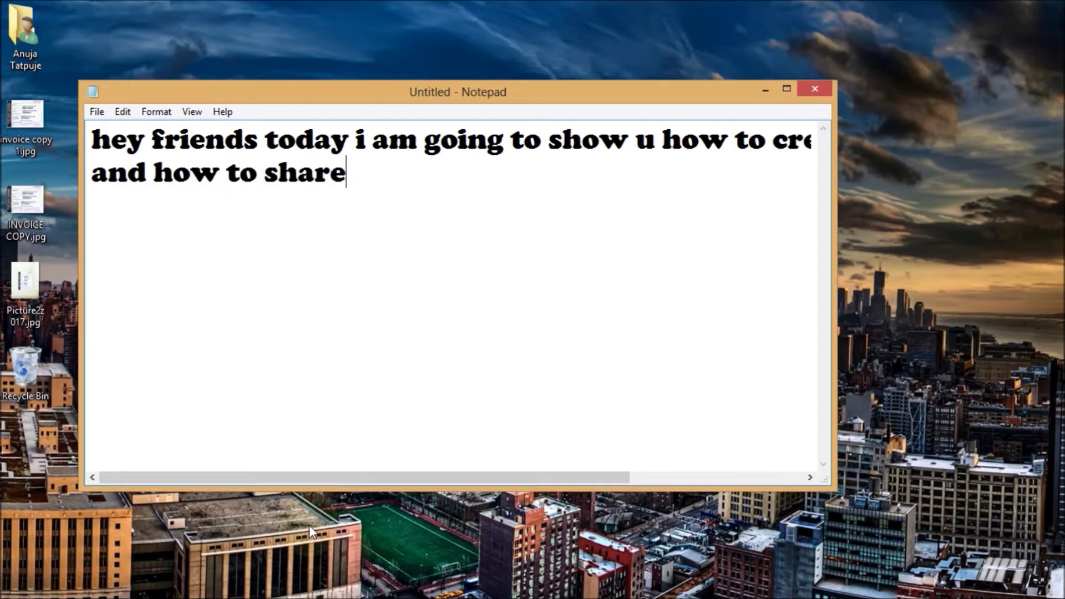
type(" it with ")
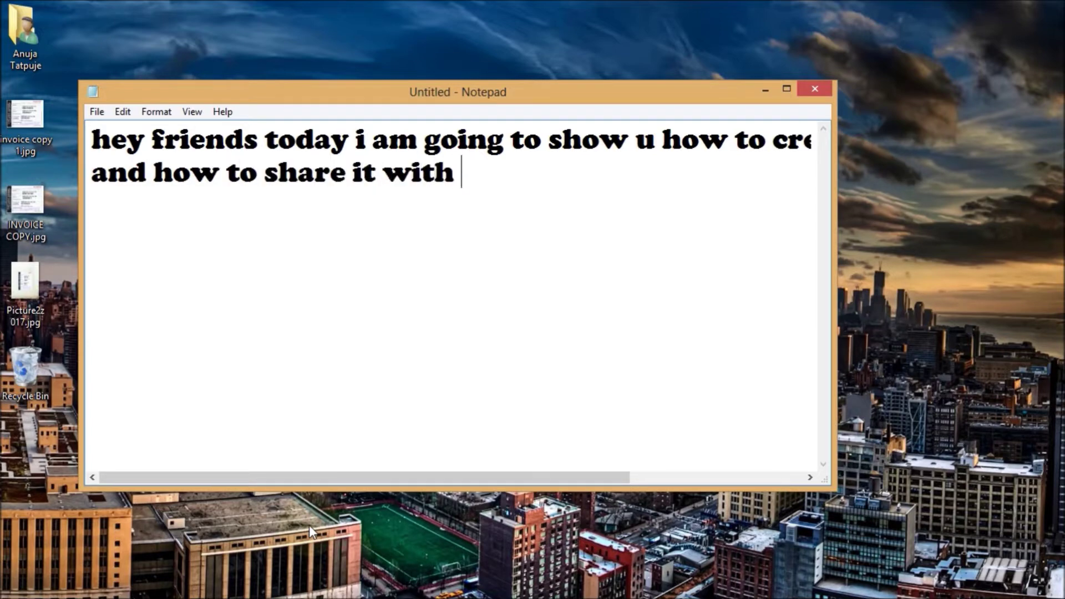
type("ur frie")
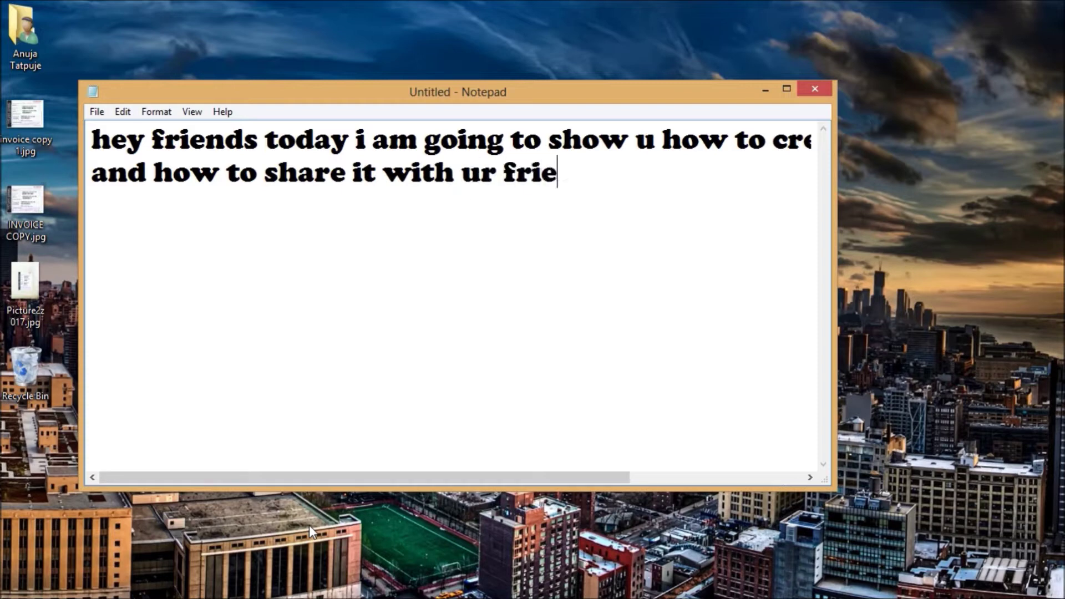
type("nds.")
Step: Add note lines '1. log in into google drive…' and '2. as i hv already log in.'
key("Return")
type("1")
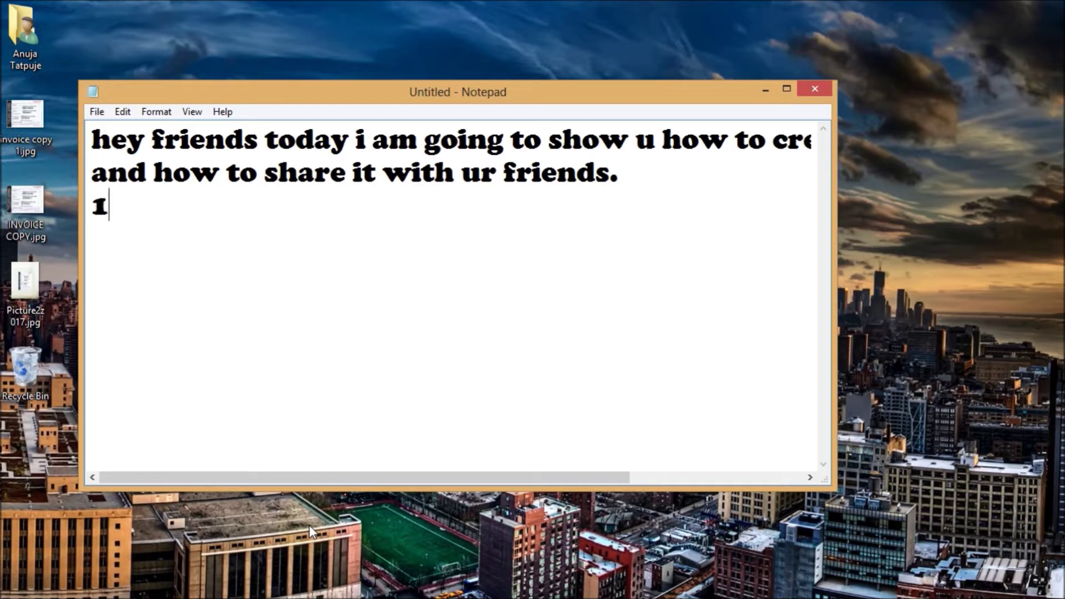
type(". log in ")
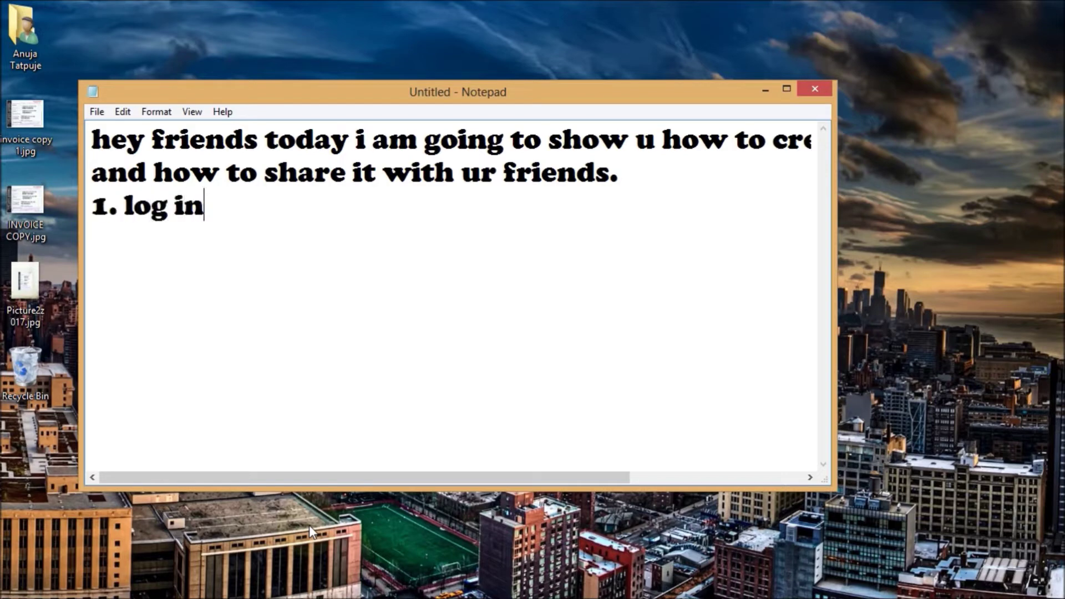
type("into ")
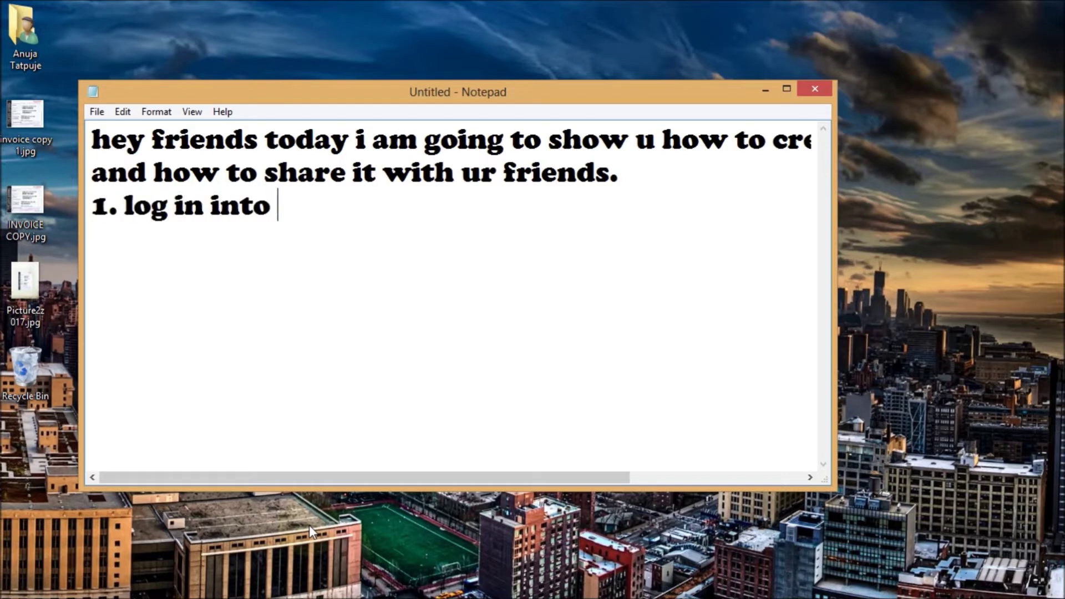
type("google dri")
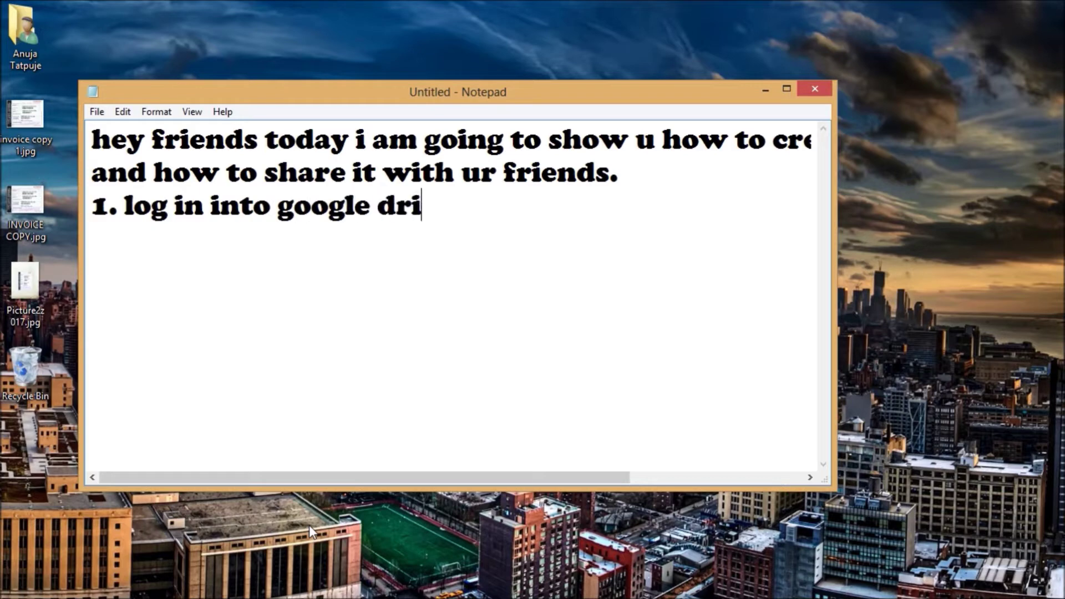
type("ve a")
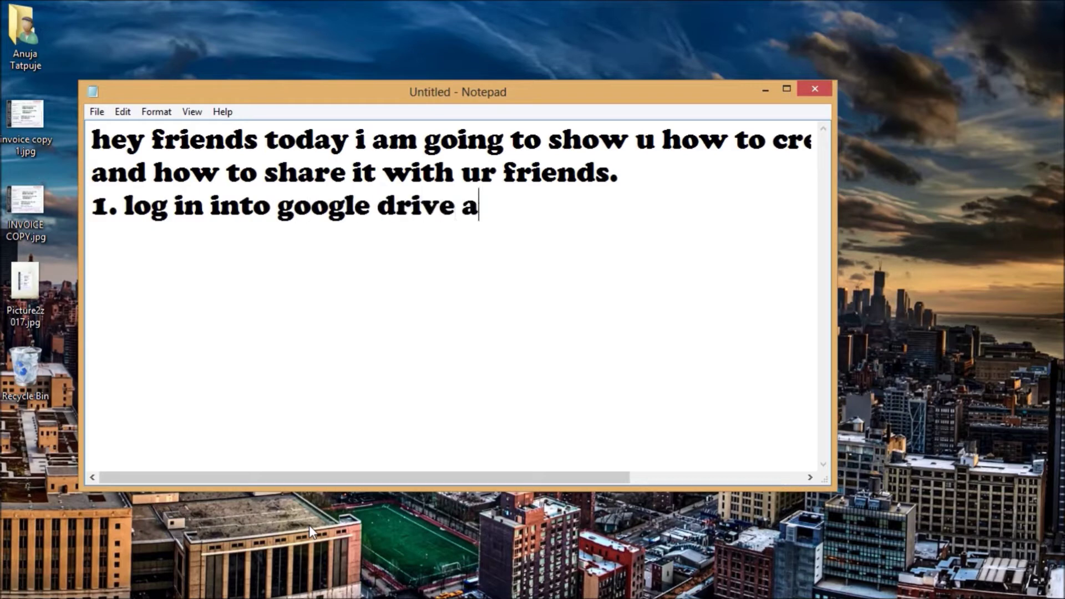
key("BackSpace")
type("by puting ")
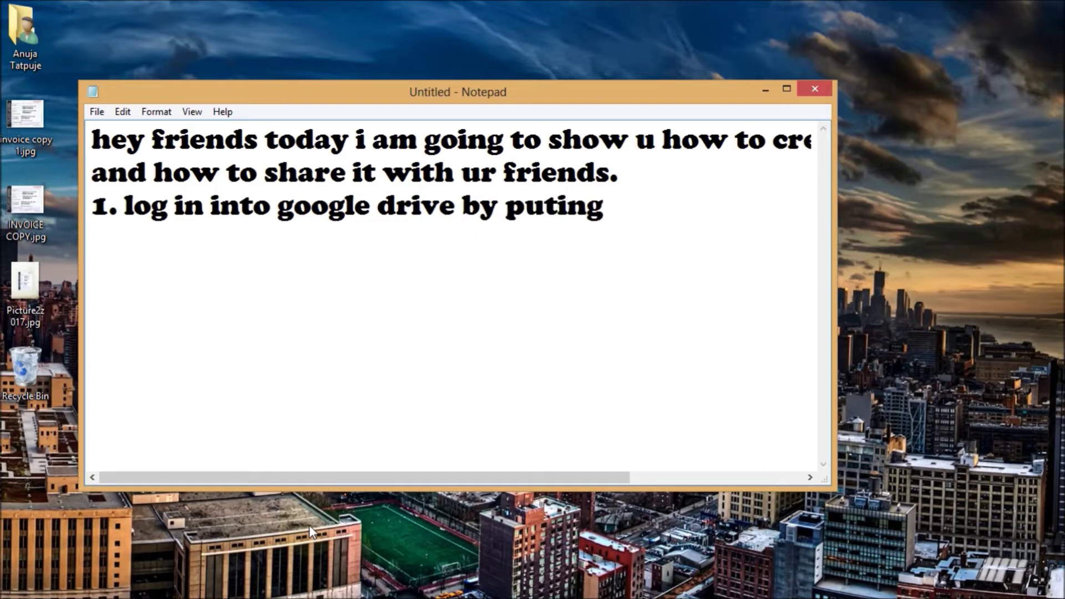
type("ur pass")
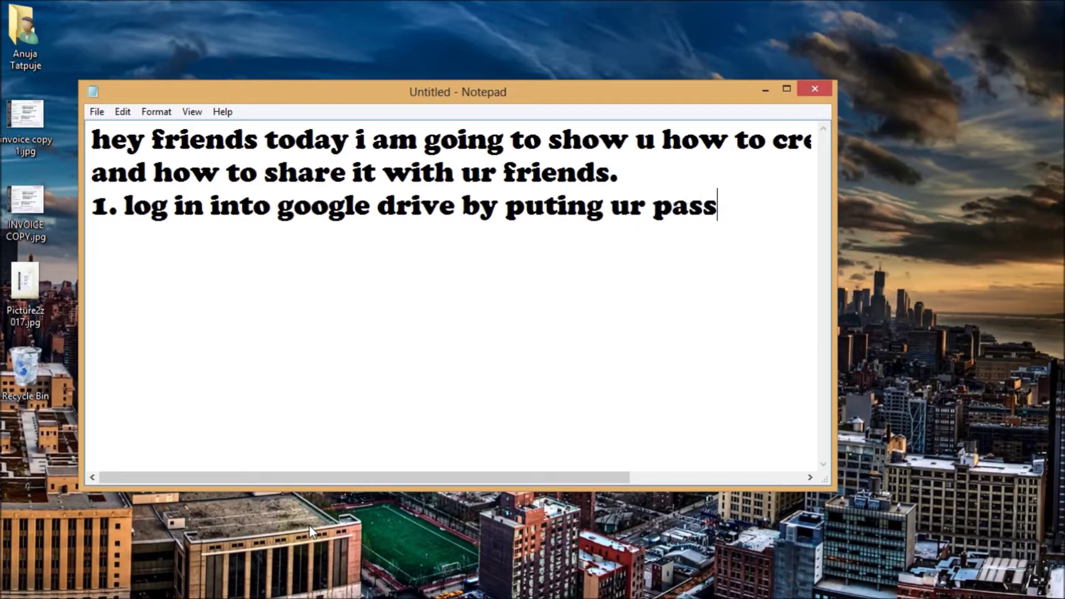
type("wrd")
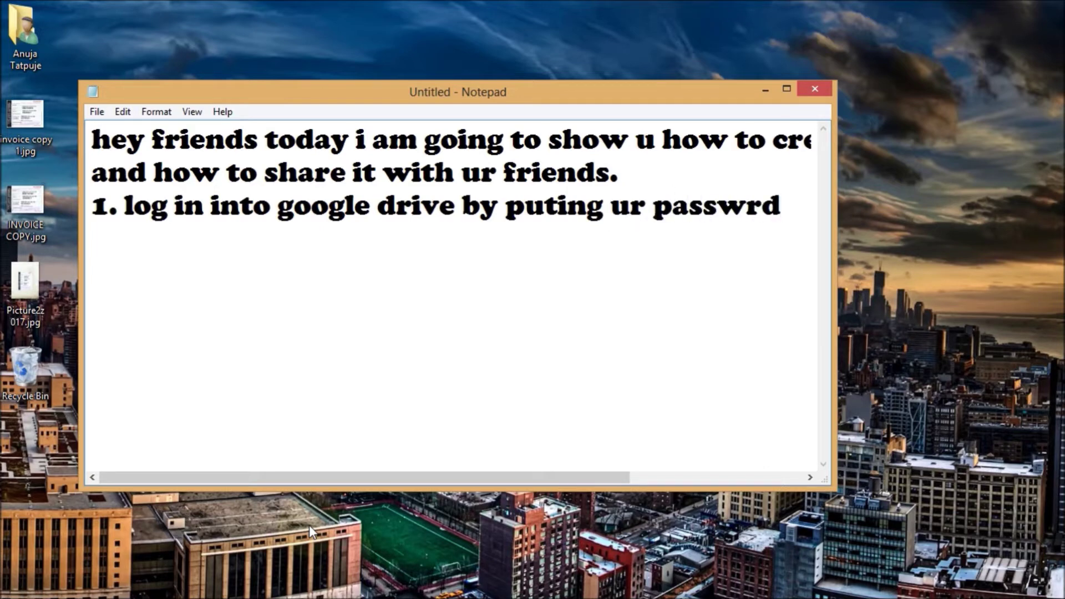
type(" and ")
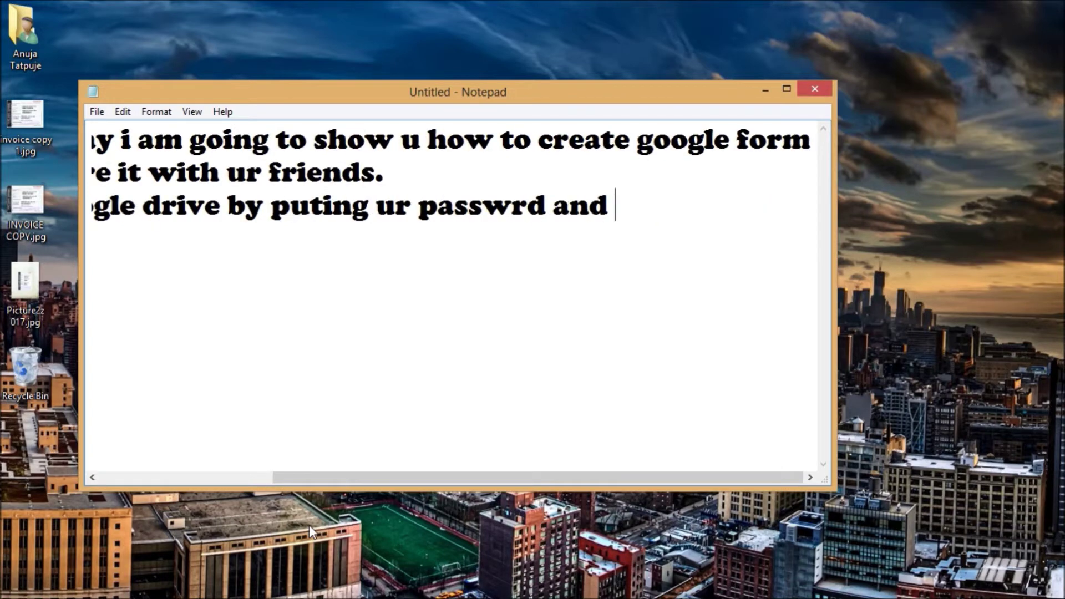
type("userna")
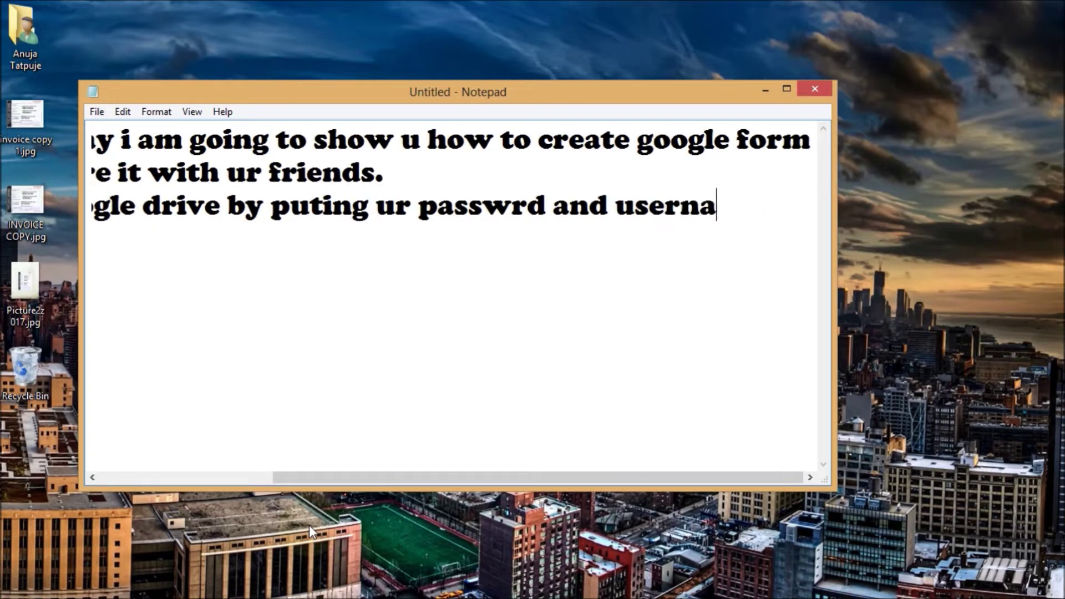
type("me i")
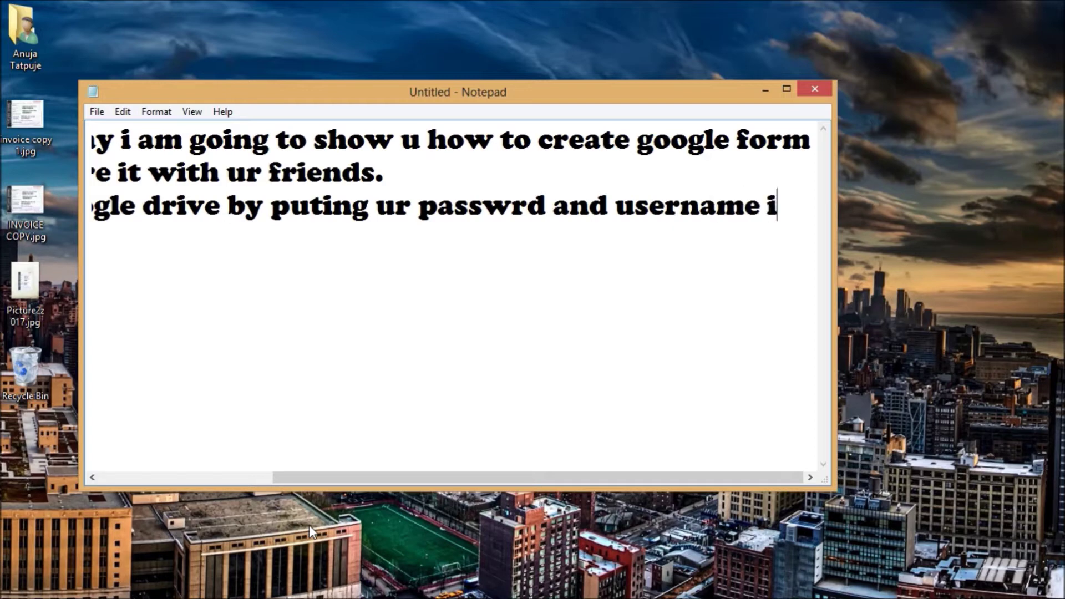
type("n it")
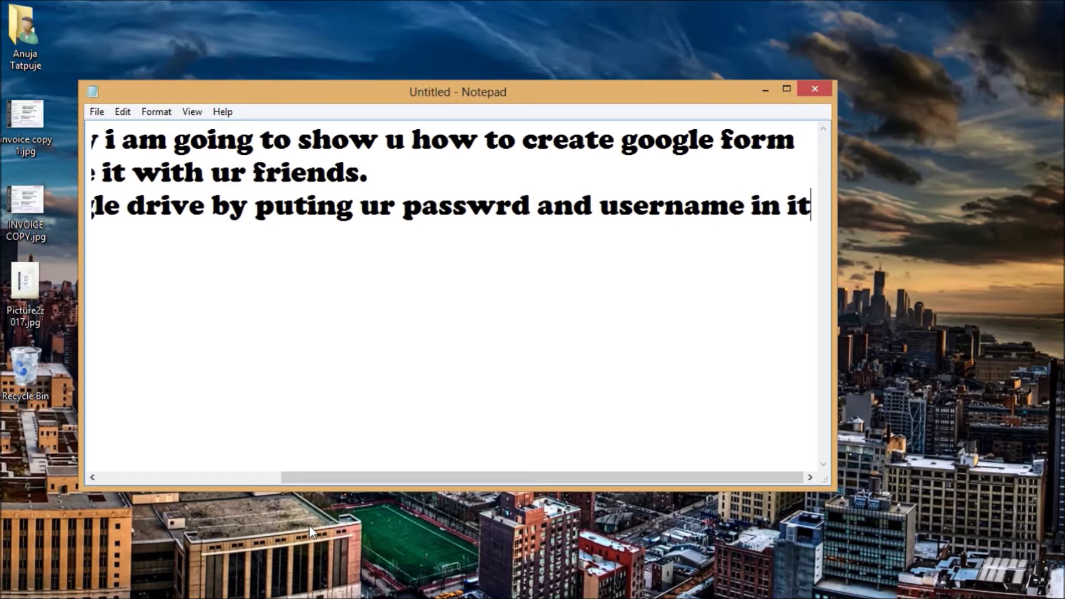
key("Return")
type("2.")
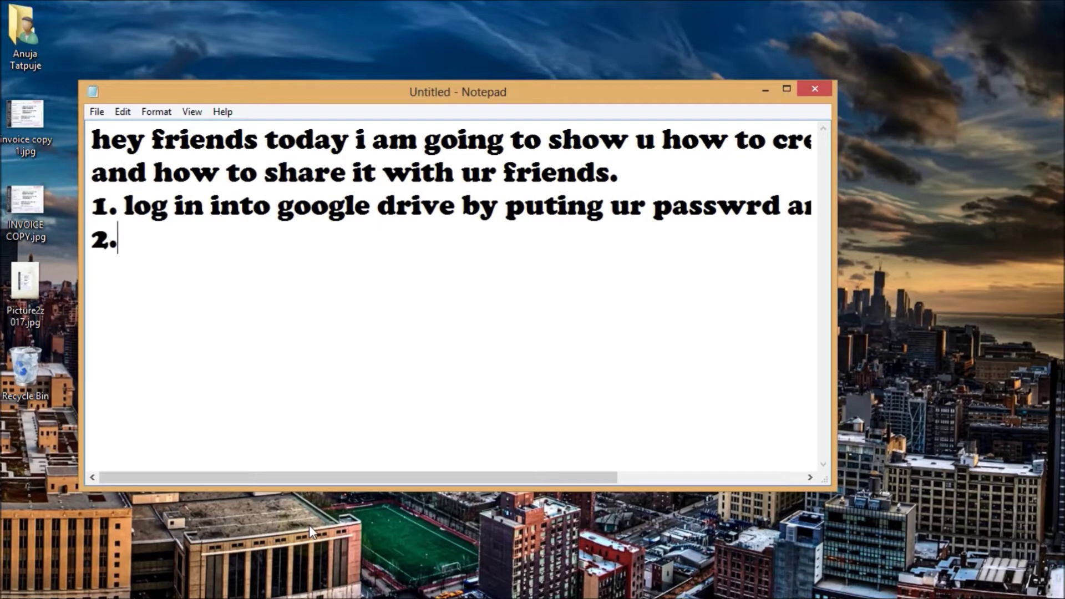
type(" as i hc")
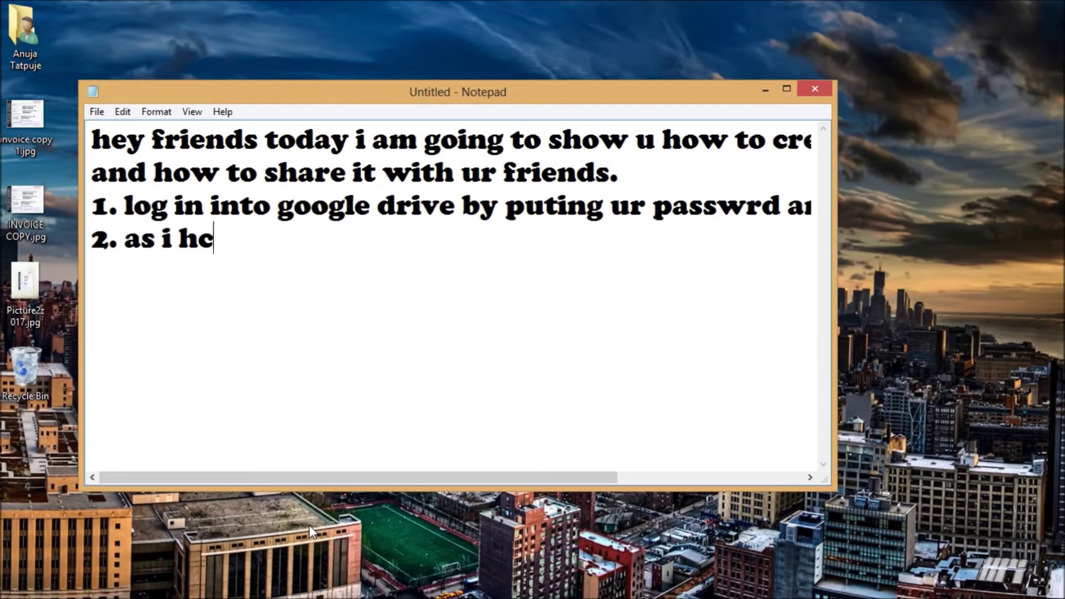
key("BackSpace")
type("v alread")
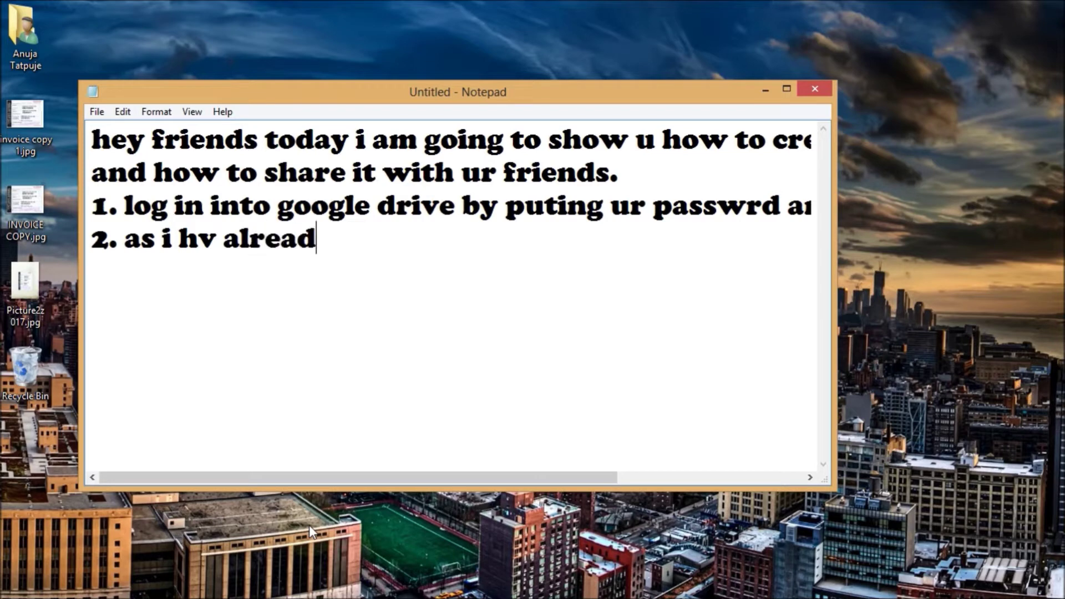
type("y log in")
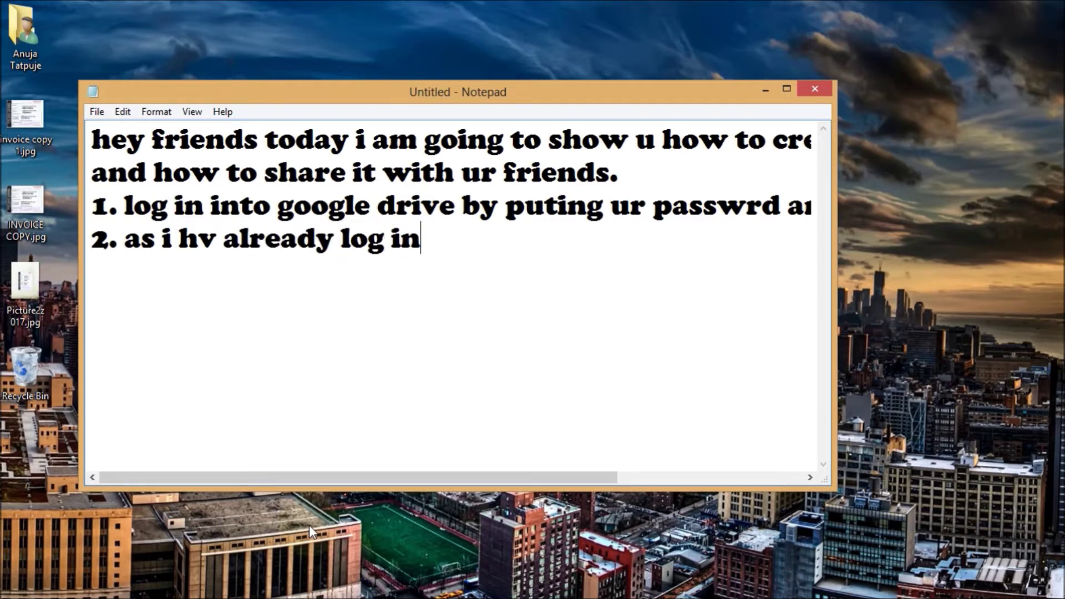
type(".")
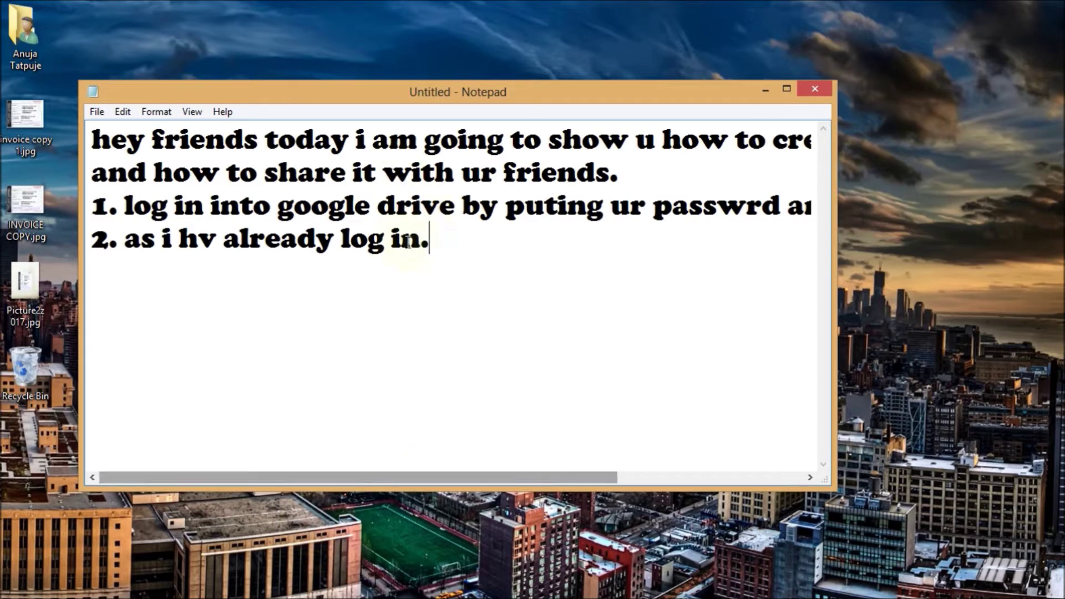
Step: Clear all the note text and minimize Notepad
left_click_drag(442, 241, 87, 139)
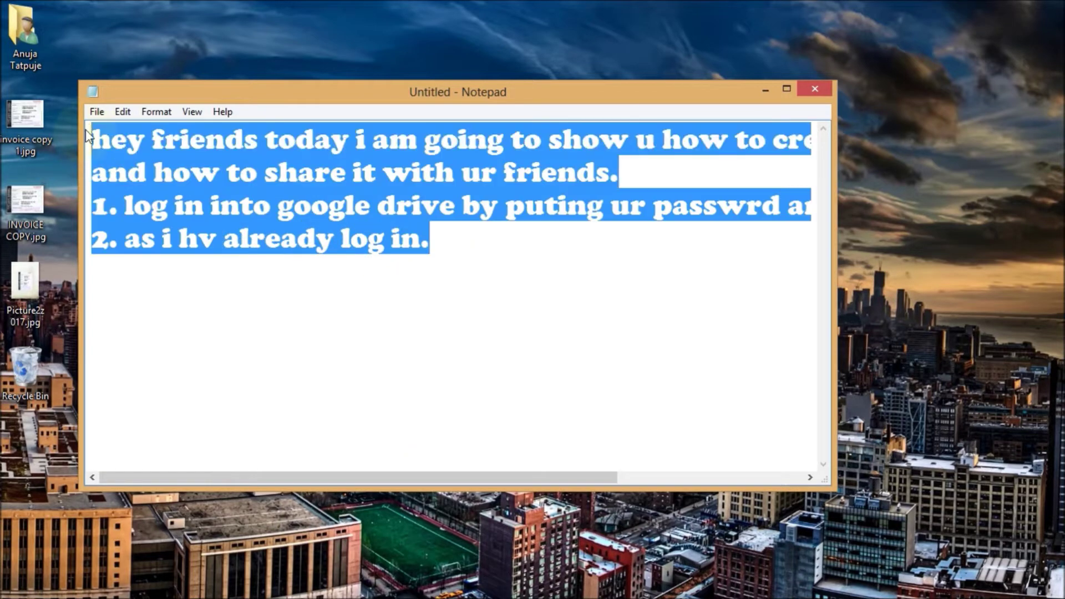
key("BackSpace")
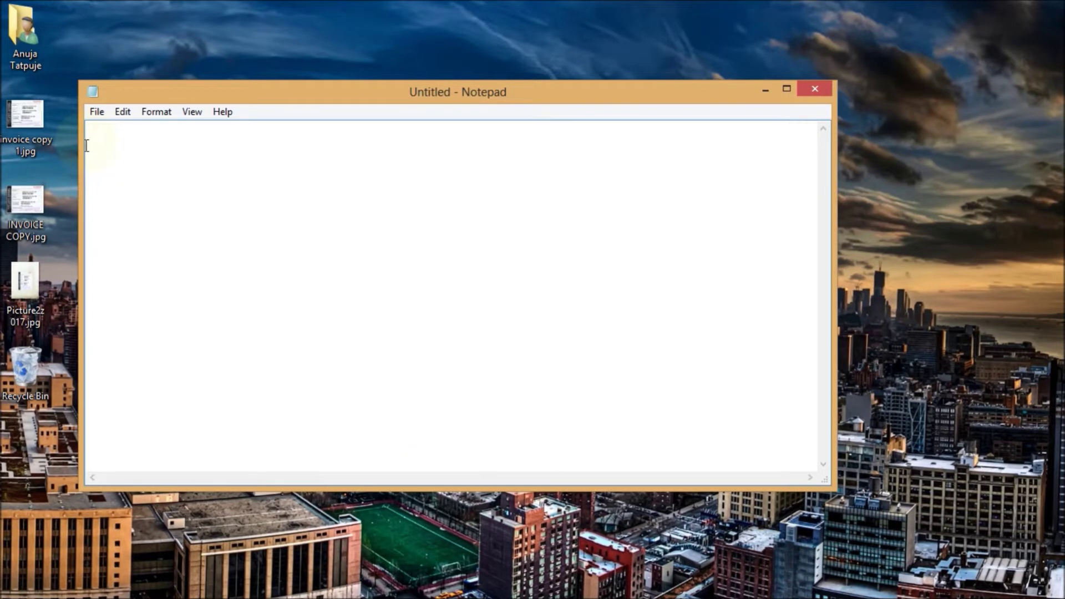
left_click(765, 89)
Step: In Google Drive, create a new Form from the CREATE menu
left_click(226, 586)
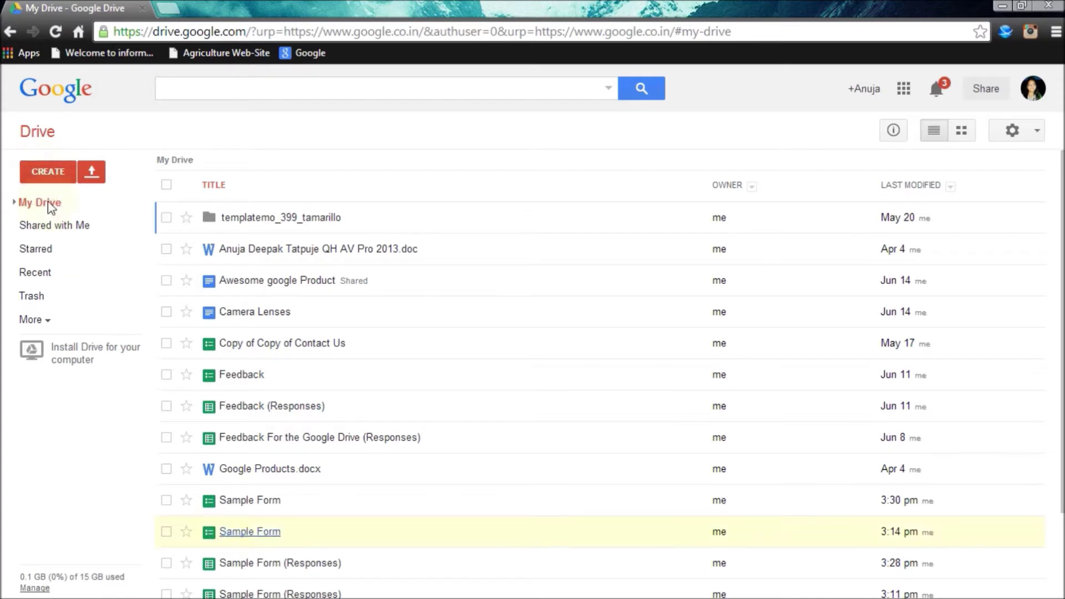
left_click(42, 169)
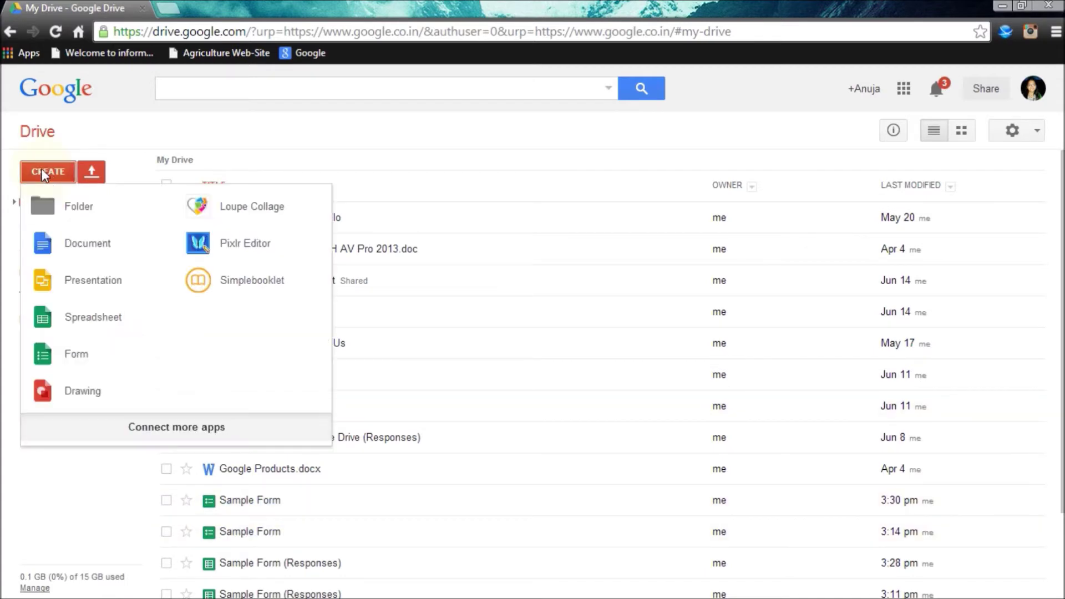
left_click(70, 362)
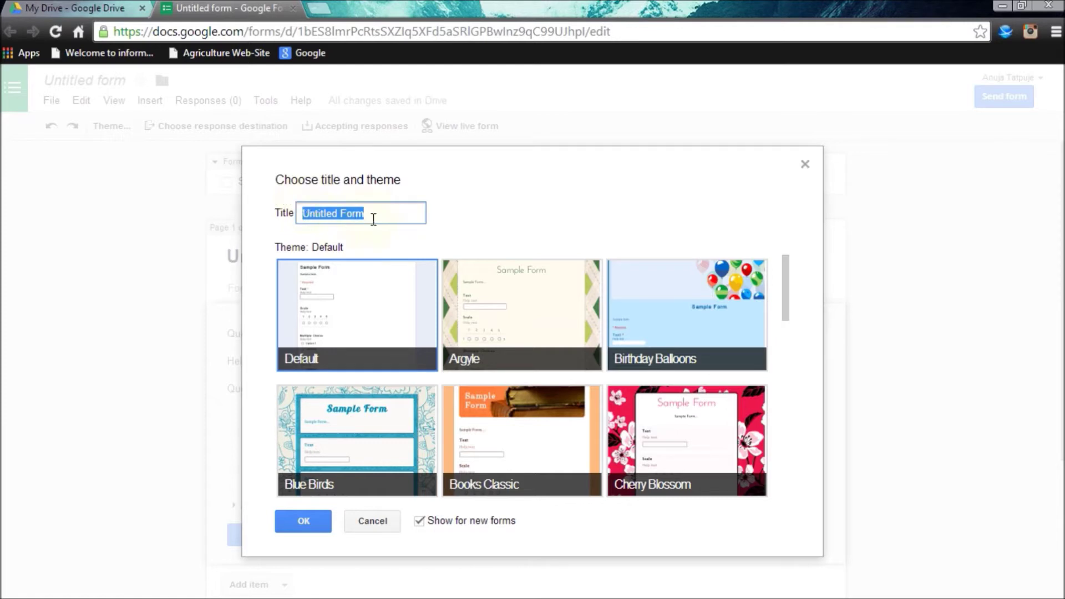
Step: Title the form 'Sample Form' with the Books Classic theme, and clear the default question title
key("BackSpace")
type("Samp")
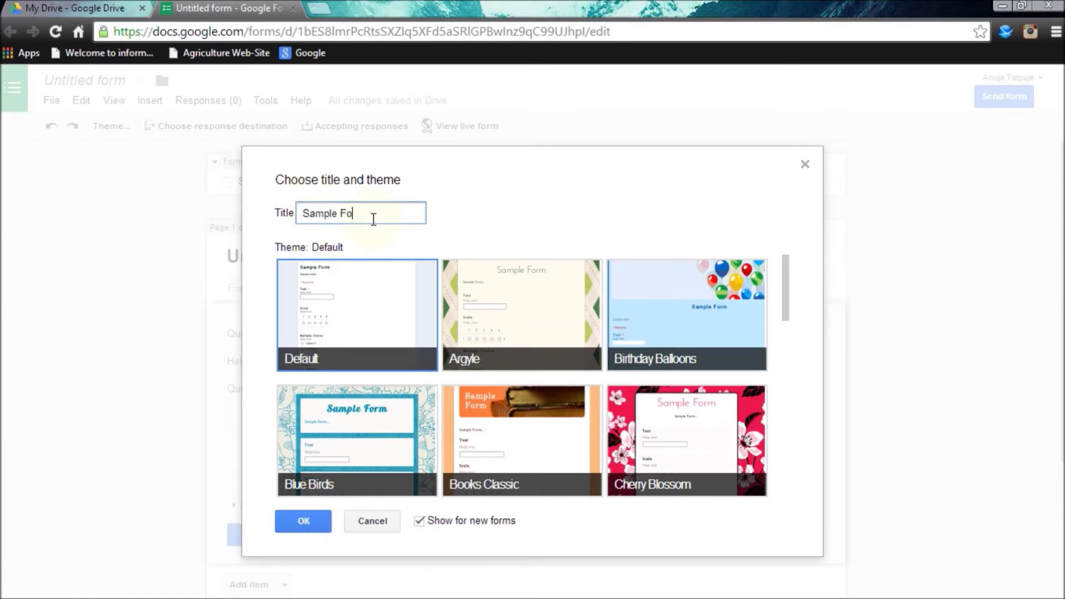
left_click(475, 447)
scroll(475, 447, "down", 1)
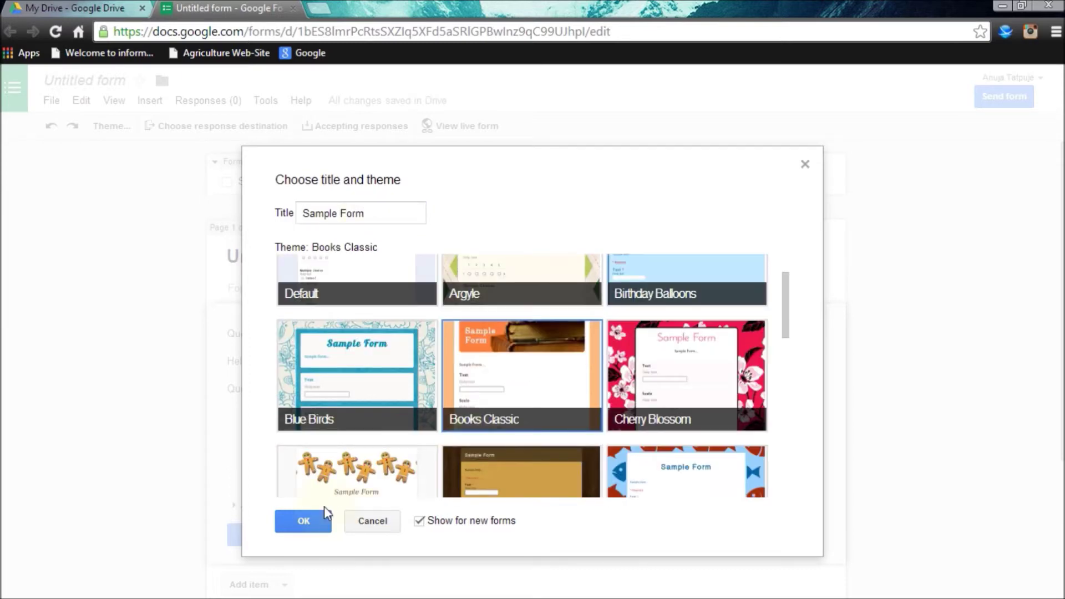
left_click(306, 514)
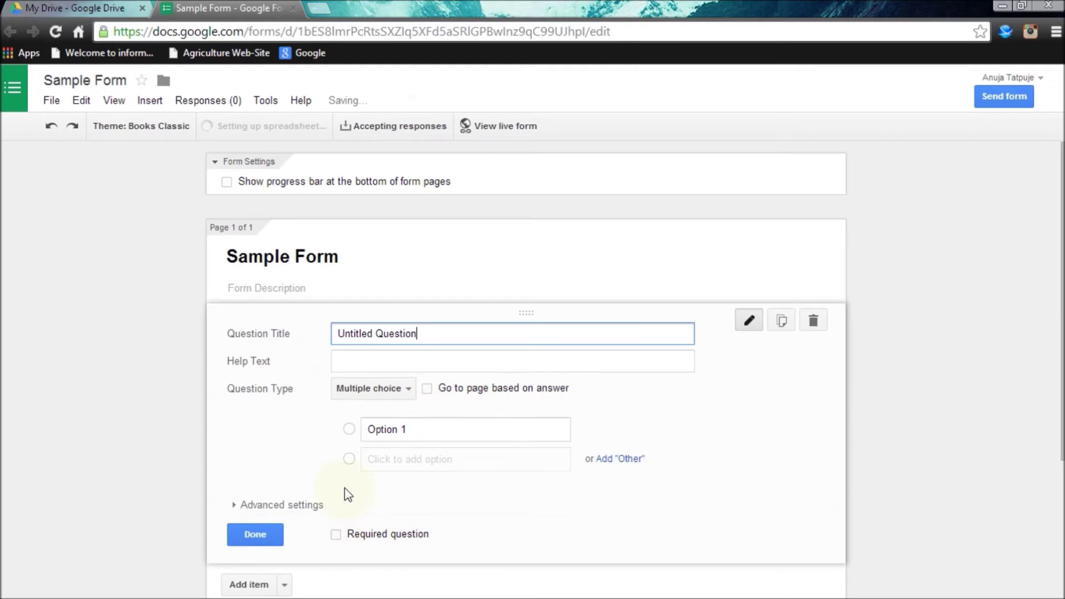
key("BackSpace")
key("BackSpace")
key("BackSpace")
key("BackSpace")
key("BackSpace")
key("BackSpace")
key("BackSpace")
key("BackSpace")
key("BackSpace")
key("BackSpace")
key("BackSpace")
key("BackSpace")
key("BackSpace")
key("BackSpace")
key("BackSpace")
key("BackSpace")
key("BackSpace")
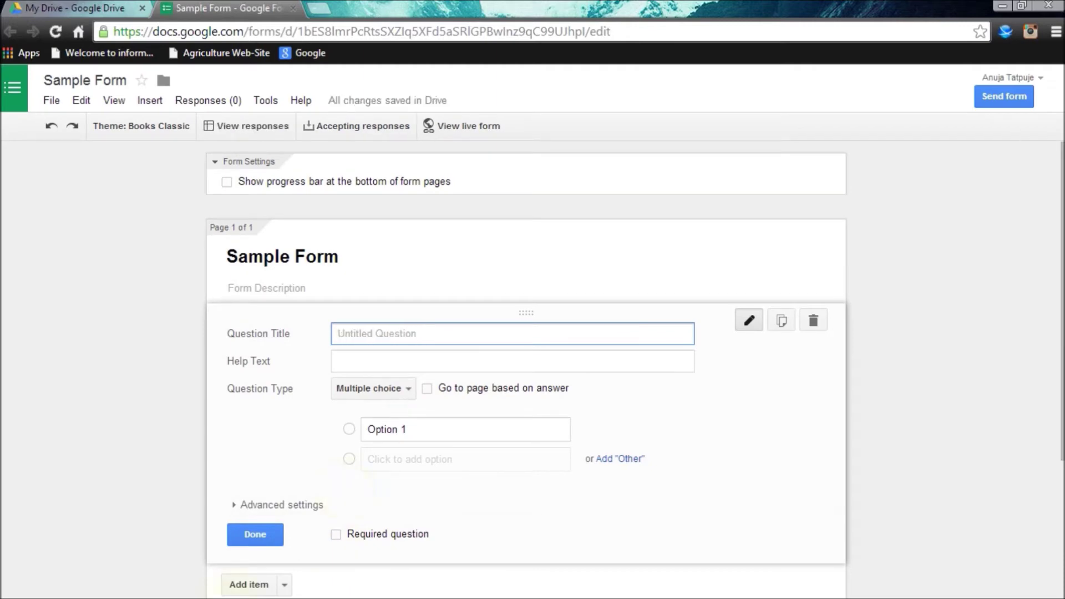
Step: Write 'You can make questions of any type.' and 'and you can chage their catagory.' in Notepad
mouse_move(249, 588)
left_click(264, 590)
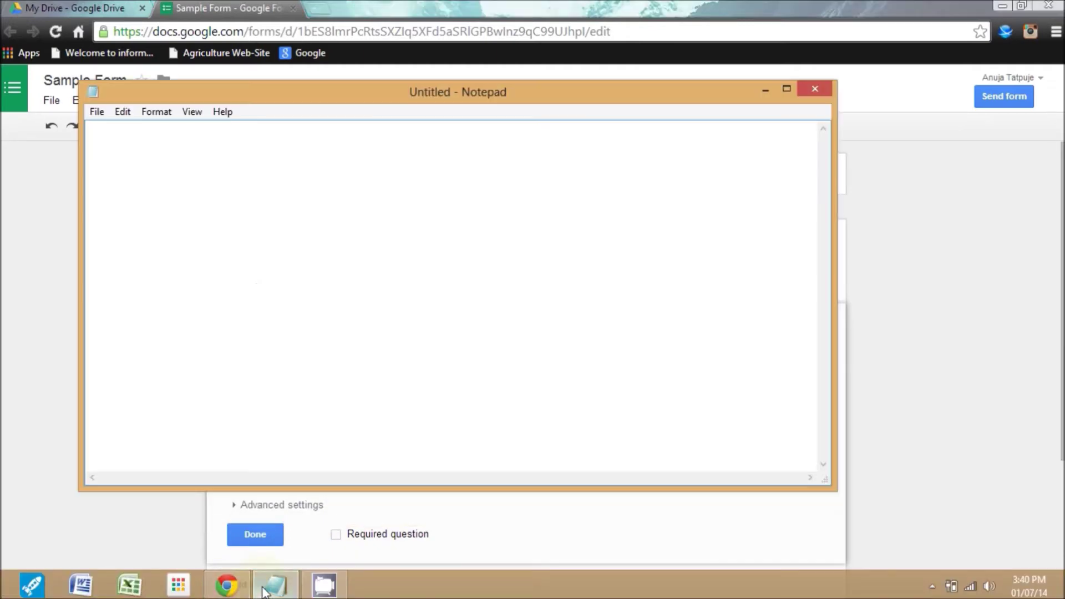
type("You ")
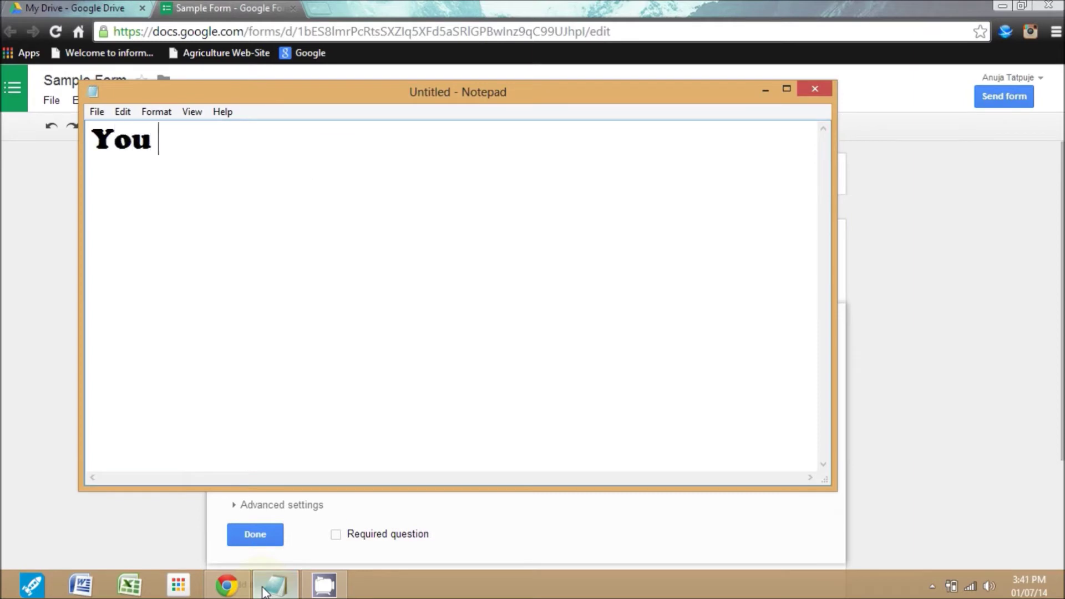
type("can make ")
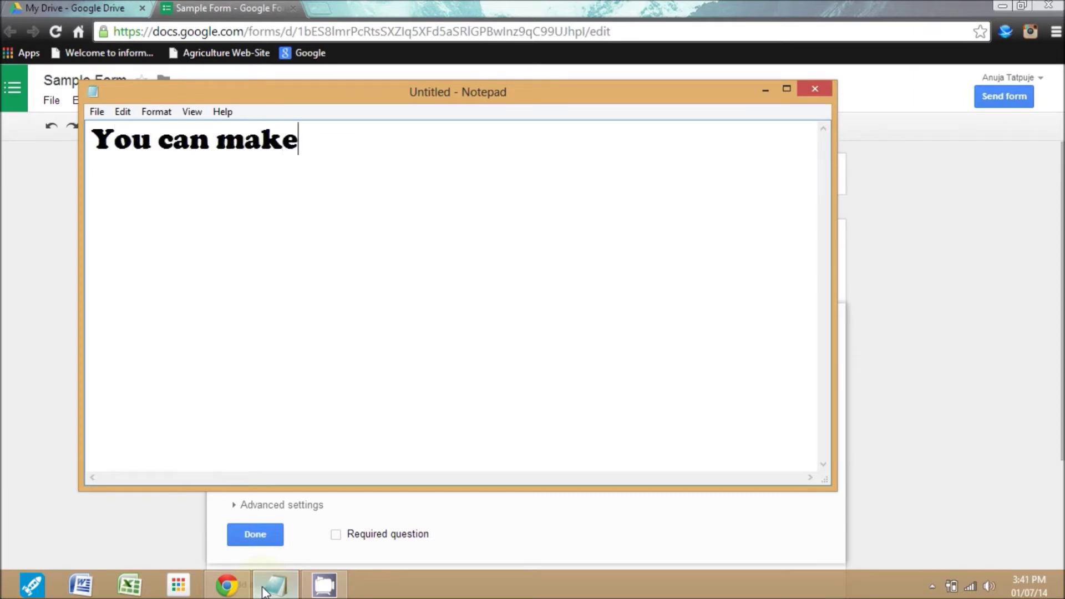
type("ques")
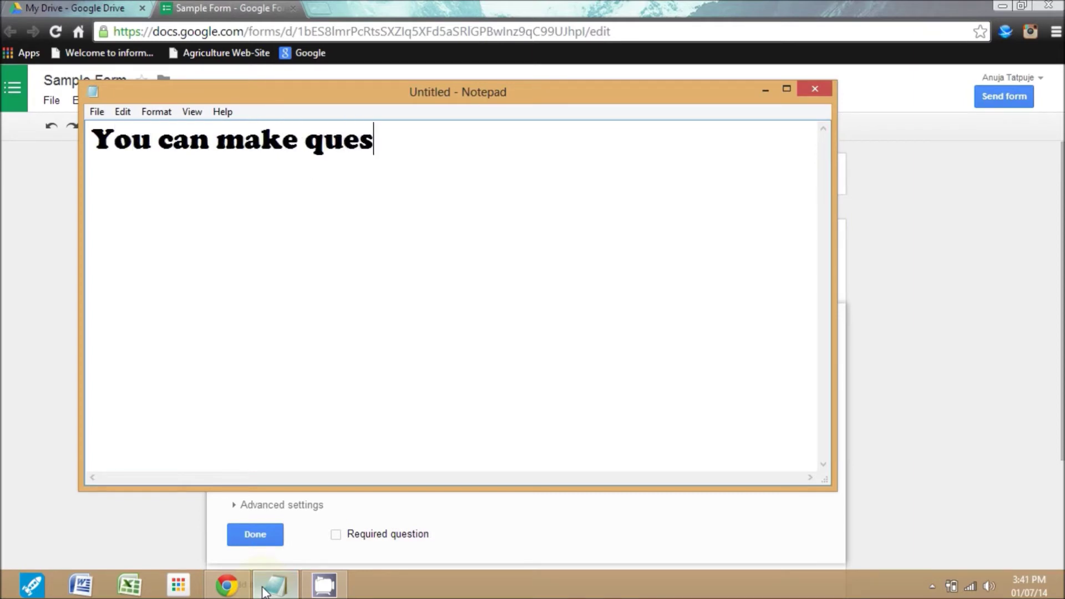
type("tions o")
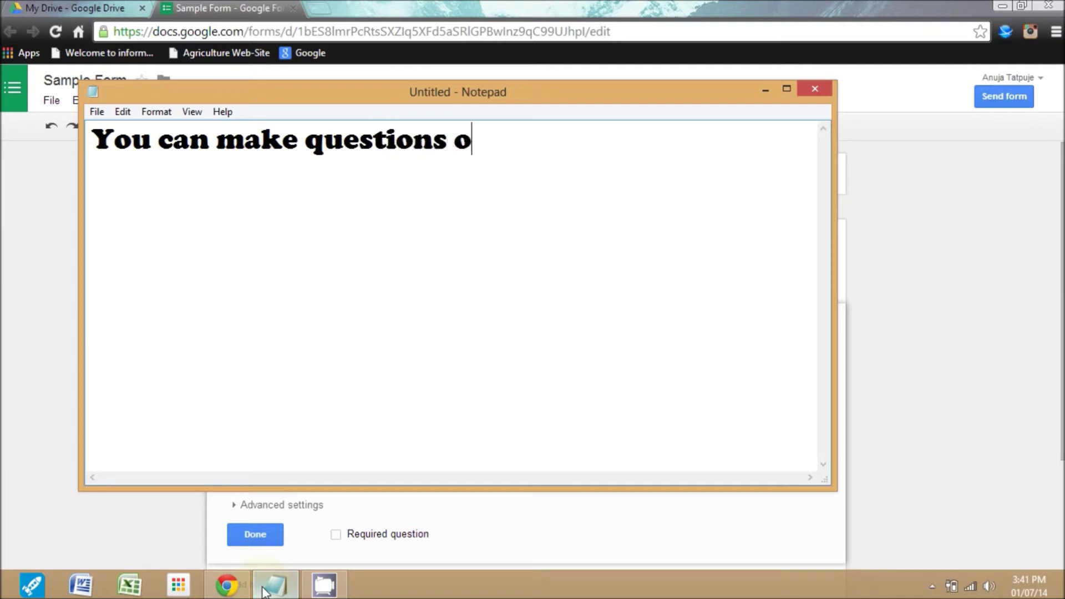
type("f any type.")
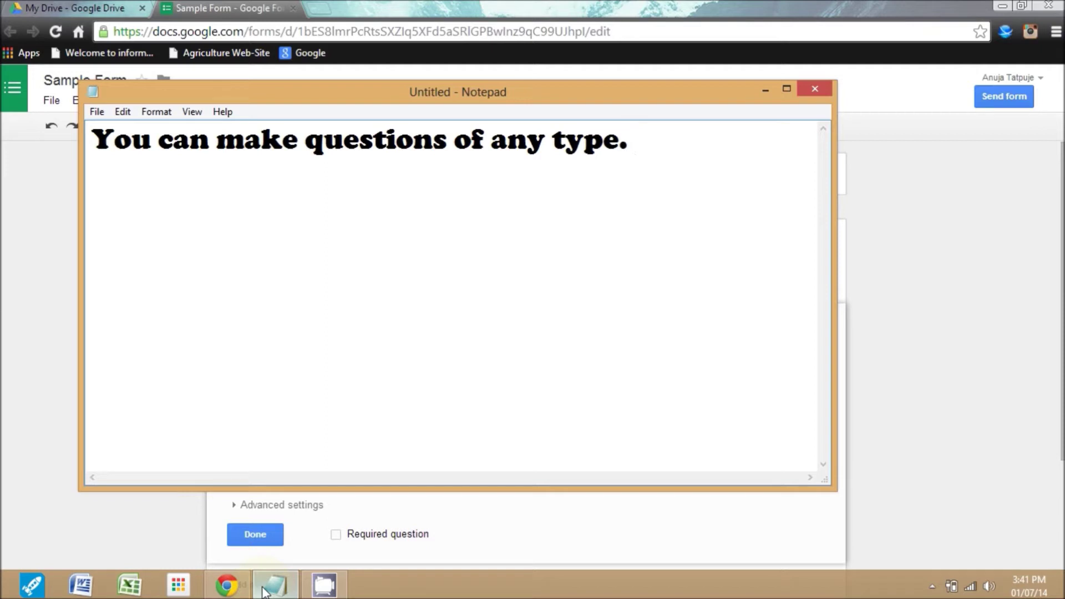
key("Return")
type("and t")
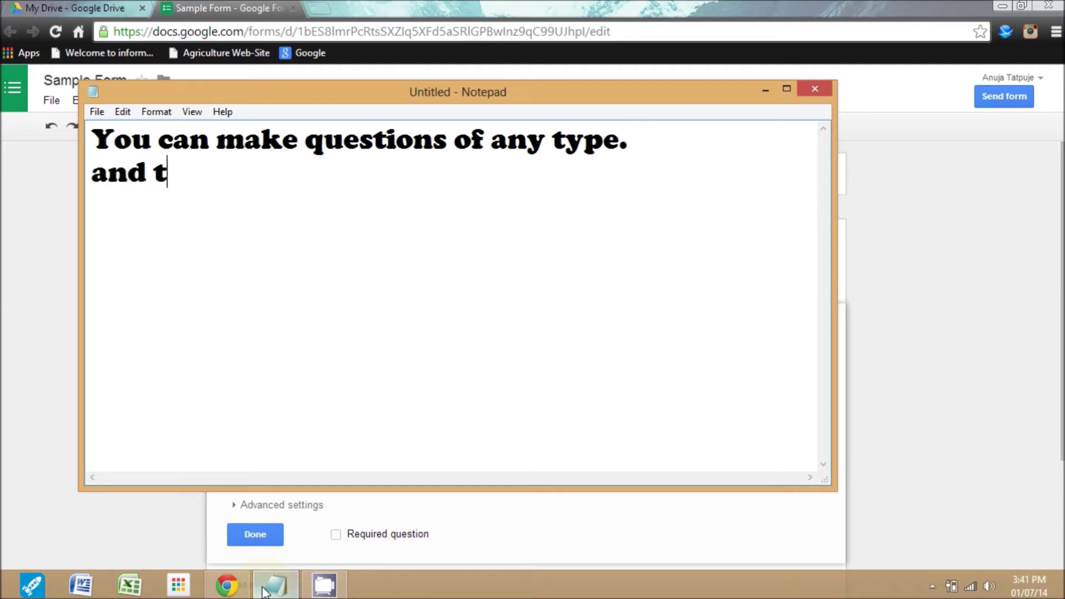
key("BackSpace")
type("you")
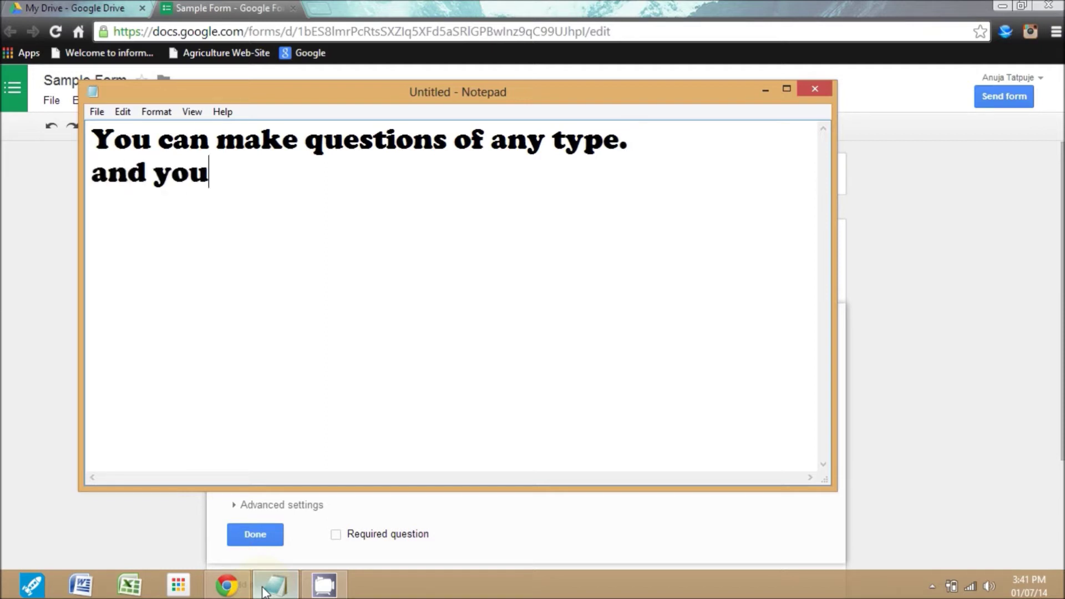
type(" can cha")
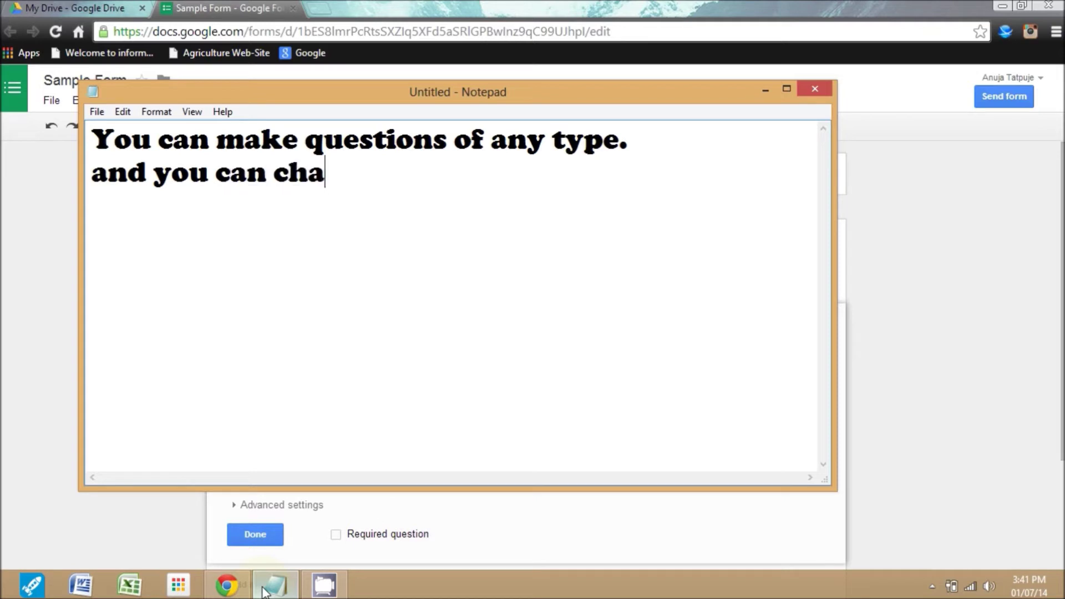
type("ge thei")
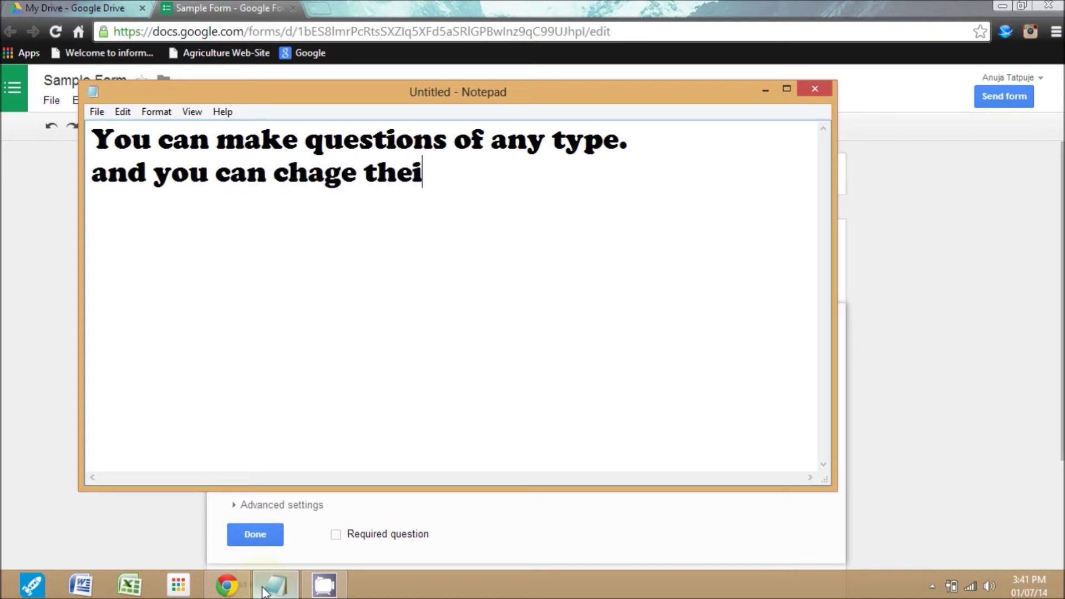
type("r catag")
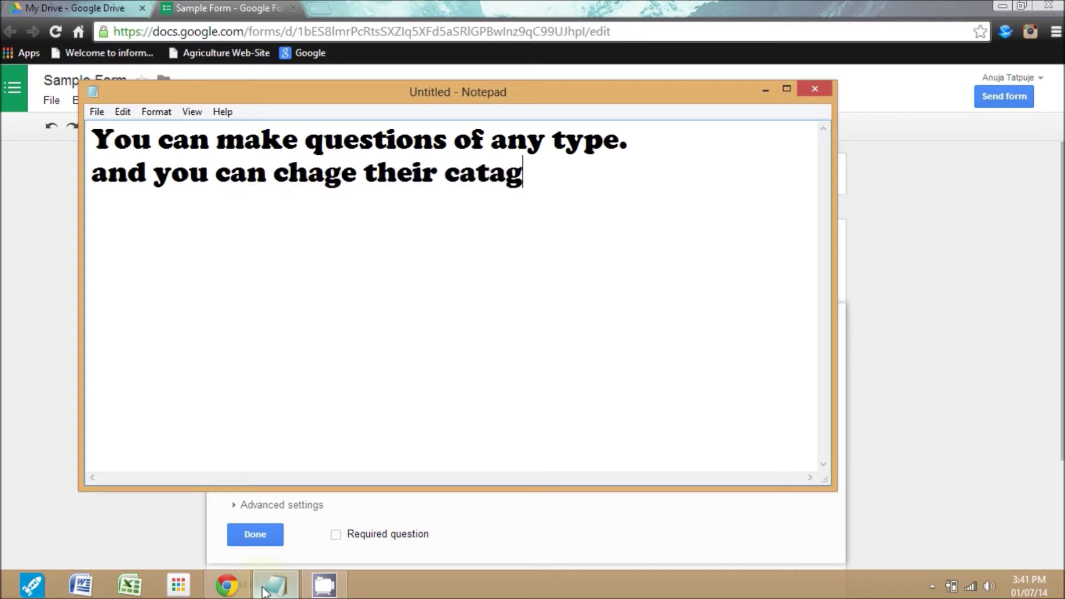
type("ory.")
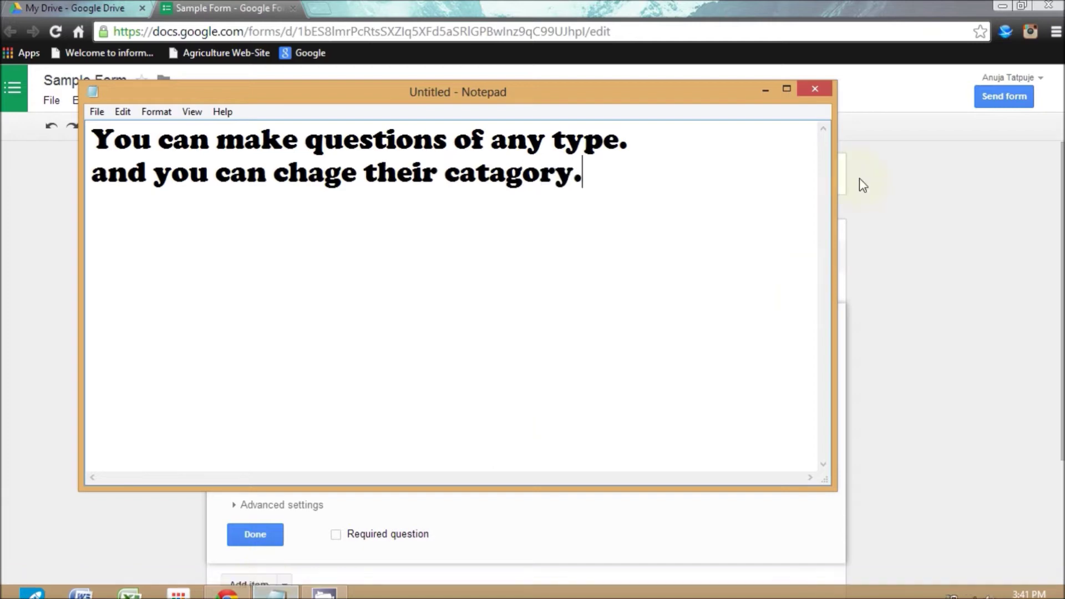
left_click(766, 89)
Step: Make the first question a Text question titled 'First name' and add another question
type("First nam")
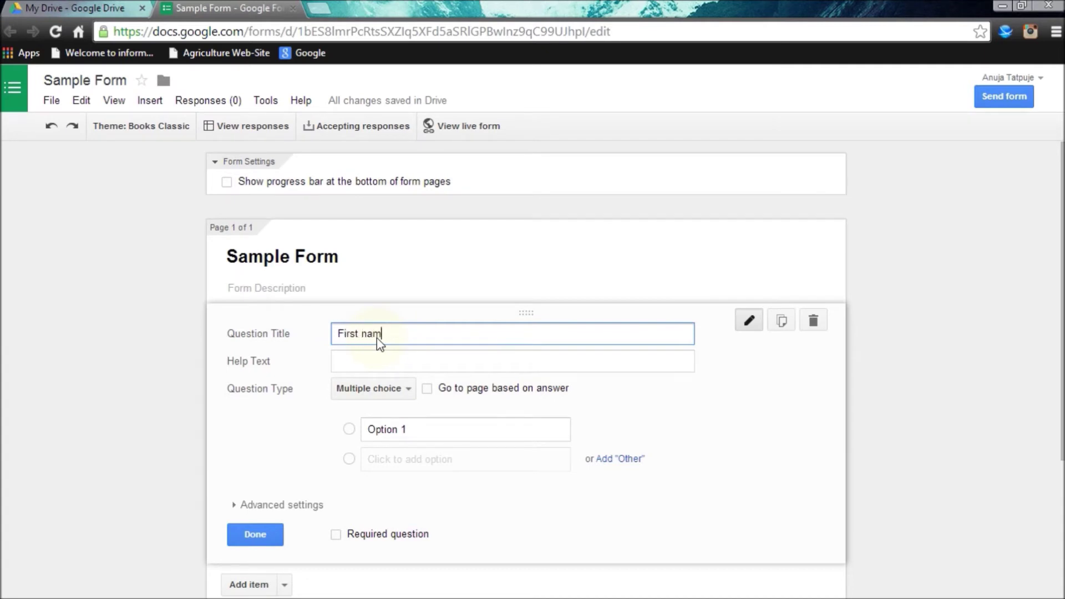
type("e")
left_click(404, 388)
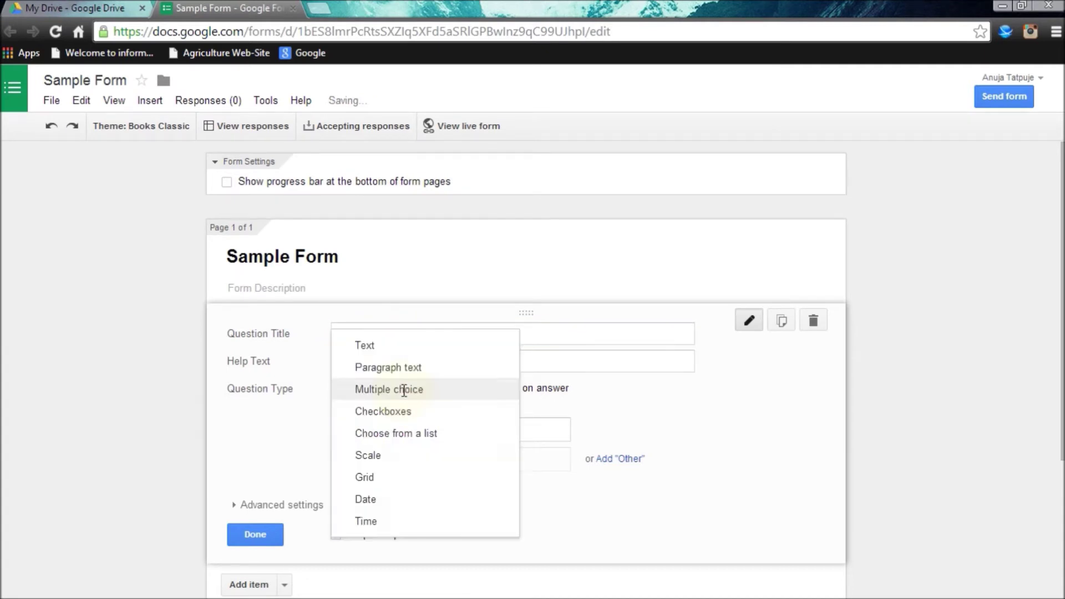
left_click(405, 345)
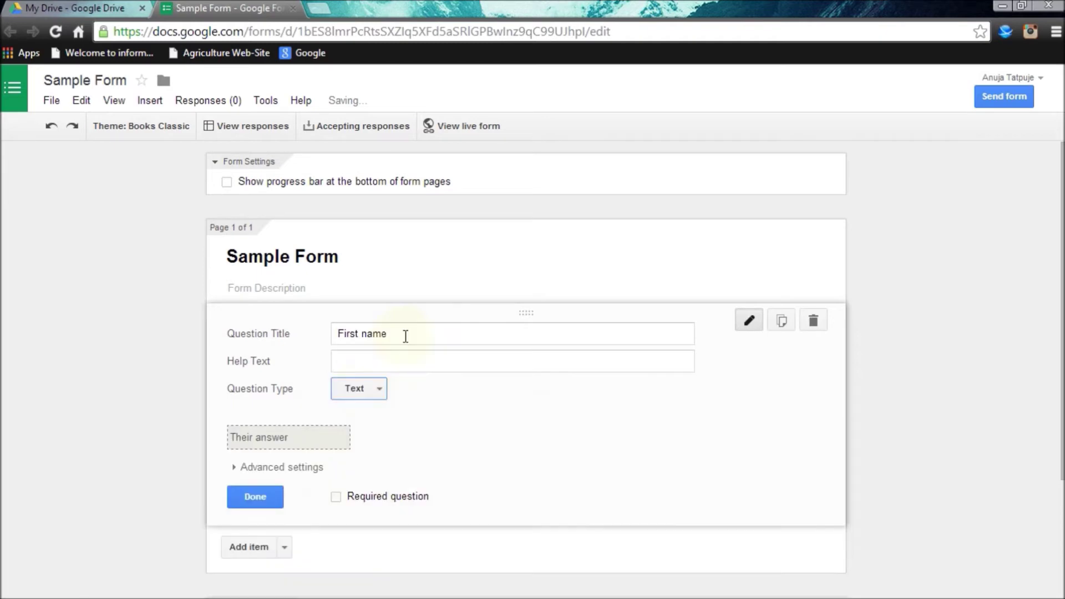
left_click(268, 494)
left_click(232, 395)
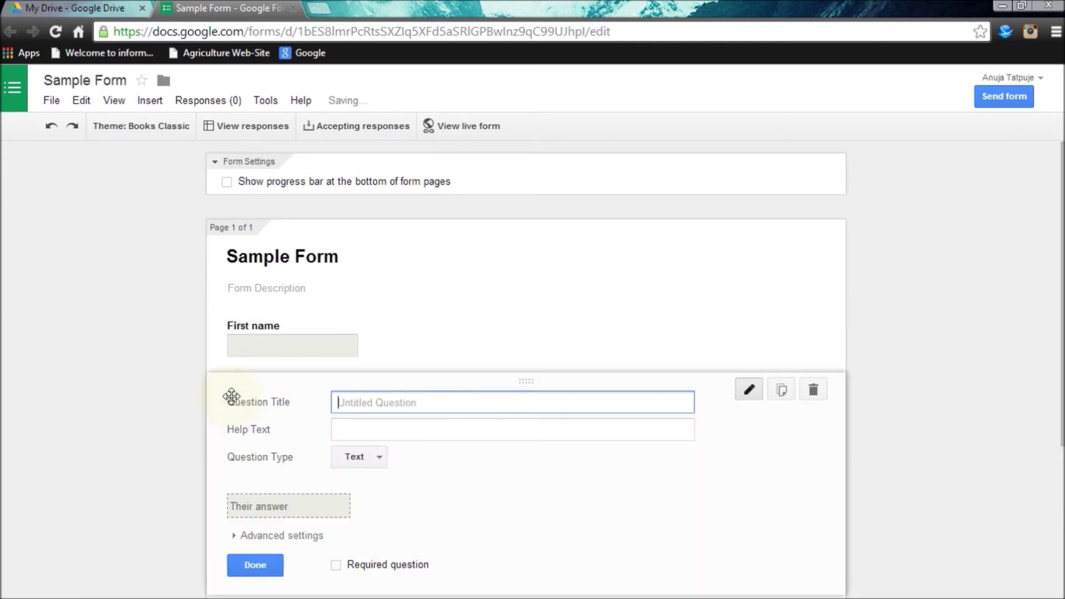
Step: Make the second question Paragraph text titled 'Any Suggestions', finish it, and add another question
left_click(383, 459)
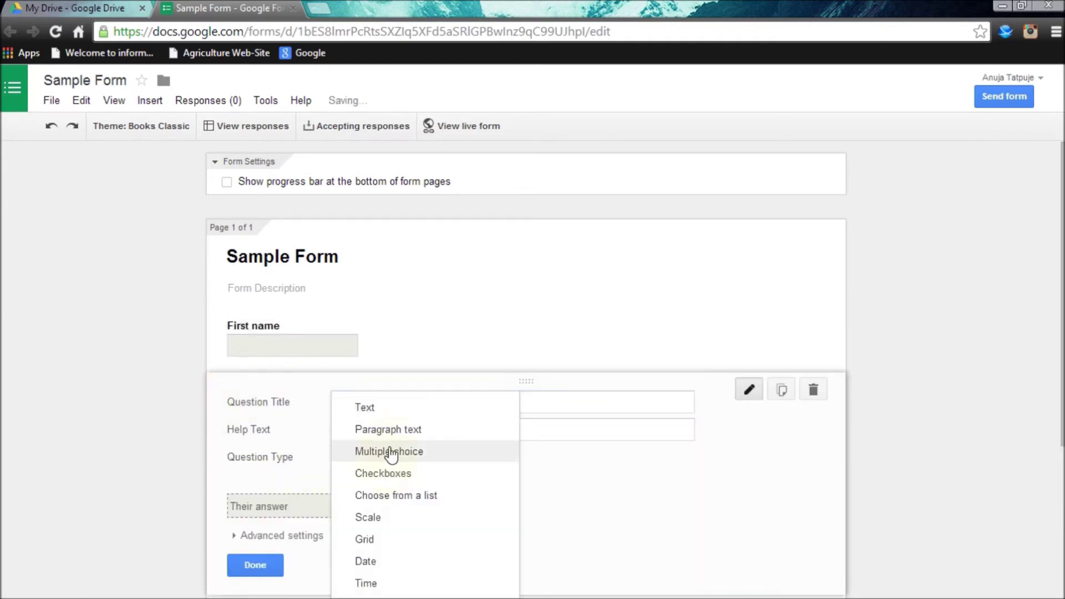
left_click(396, 432)
left_click(398, 407)
type("Any S")
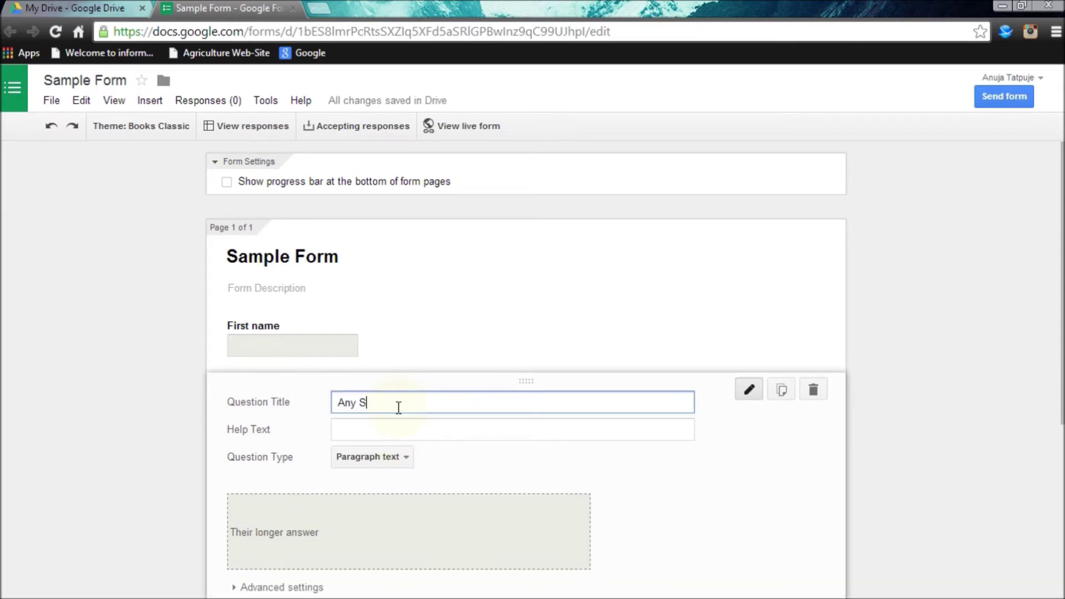
type("uggestion")
scroll(708, 424, "down", 1)
left_click(249, 547)
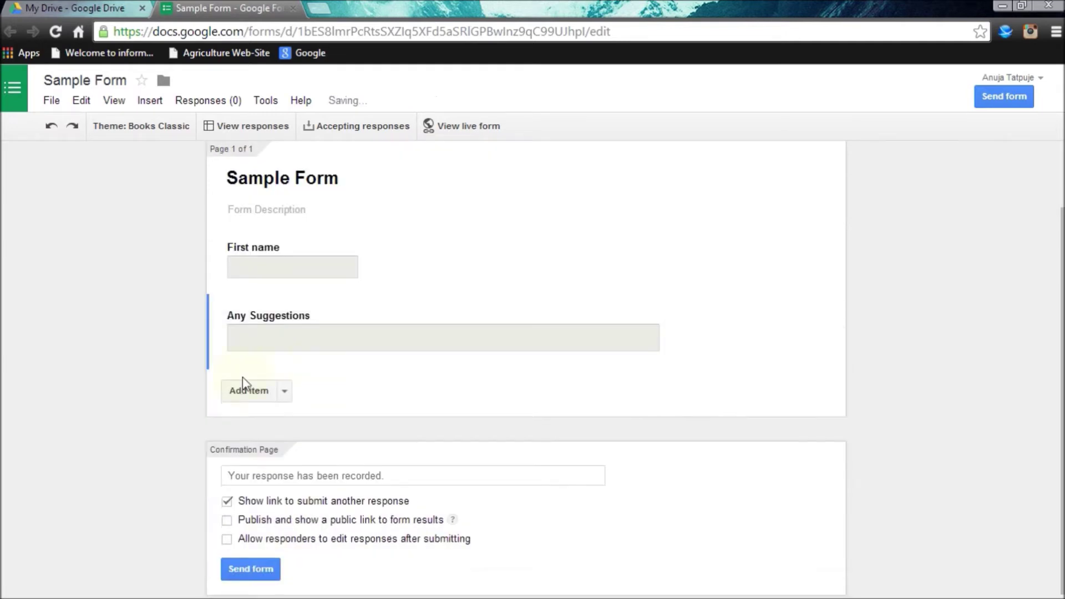
left_click(242, 386)
Step: Make the new question multiple choice titled 'How do get information'
left_click(379, 458)
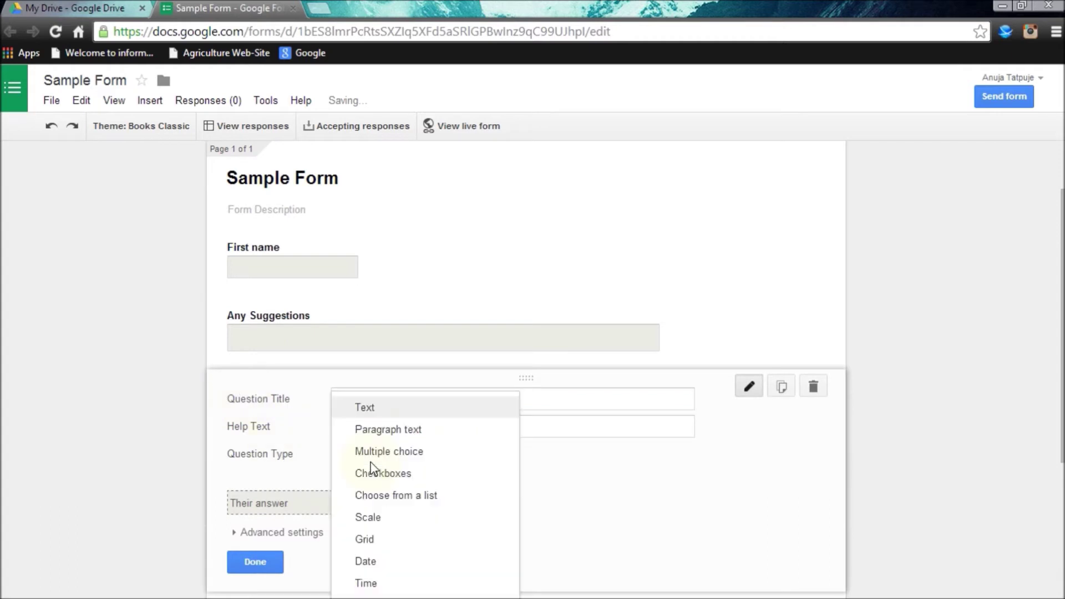
left_click(375, 453)
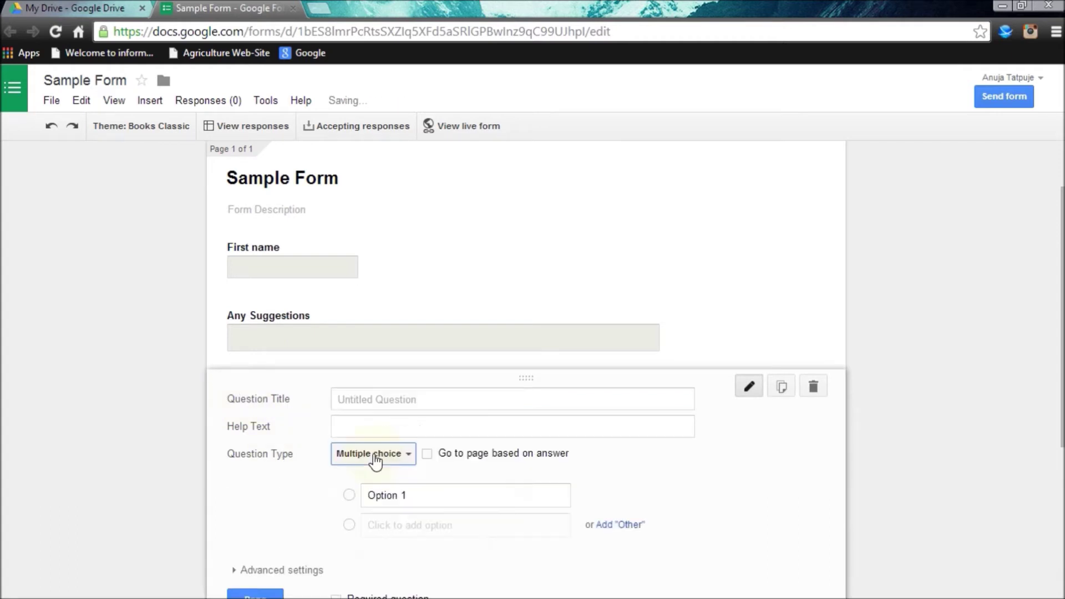
left_click(425, 400)
type("How do get in")
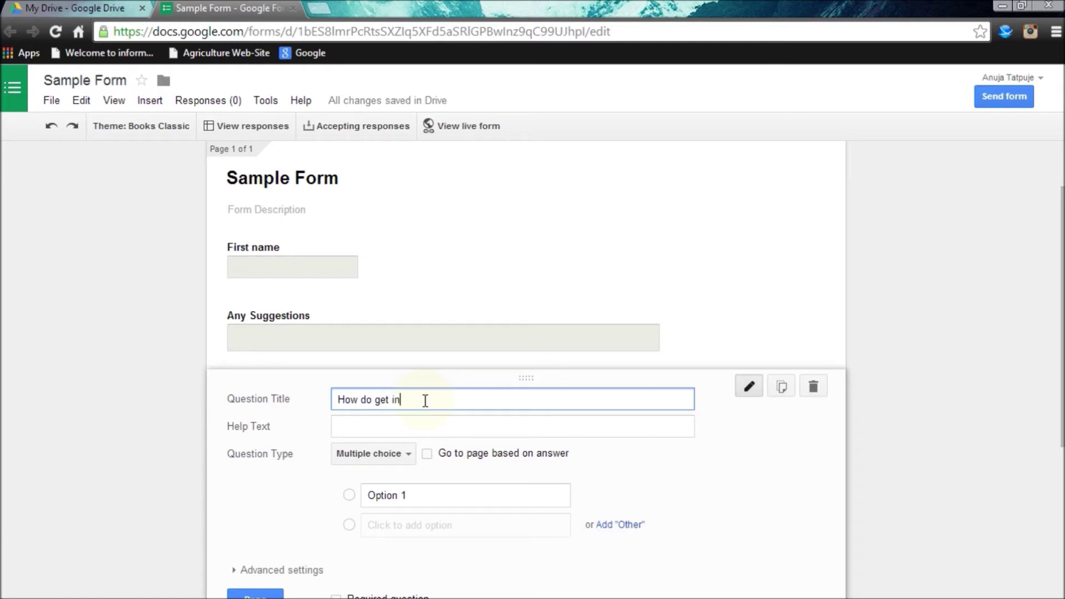
type("formation")
Step: Enter the answer options Home, College and school
left_click(416, 494)
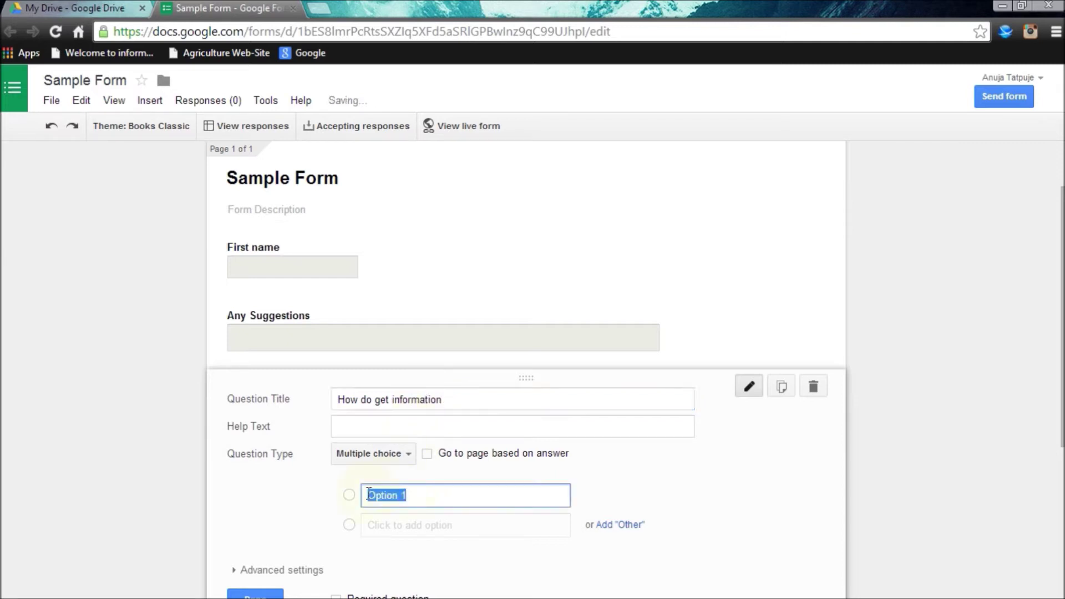
key("Home")
key("Delete")
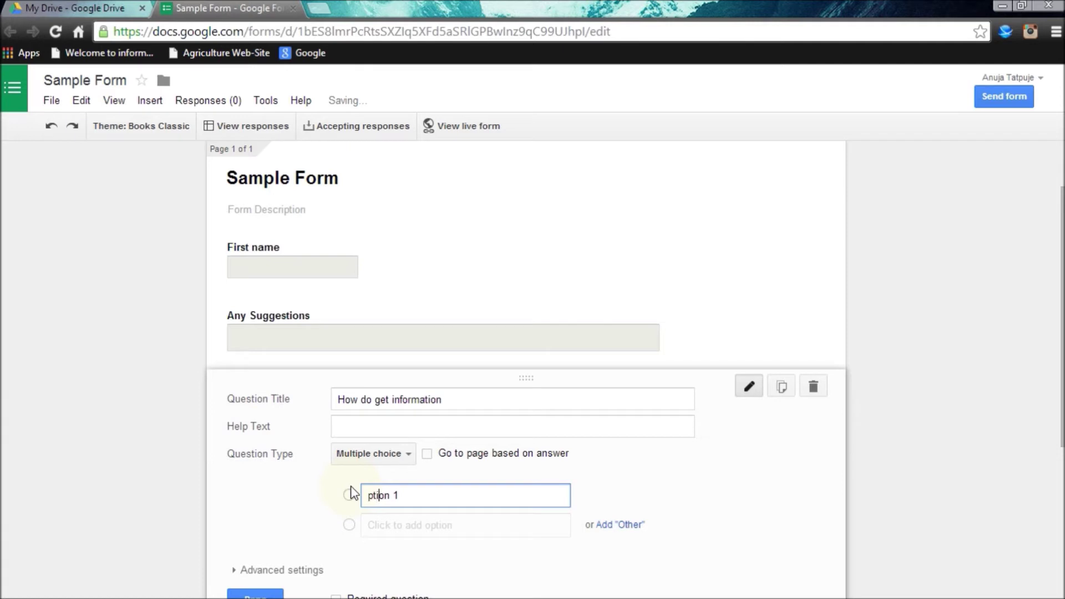
key("End")
key("BackSpace")
key("BackSpace")
key("BackSpace")
key("BackSpace")
key("BackSpace")
key("BackSpace")
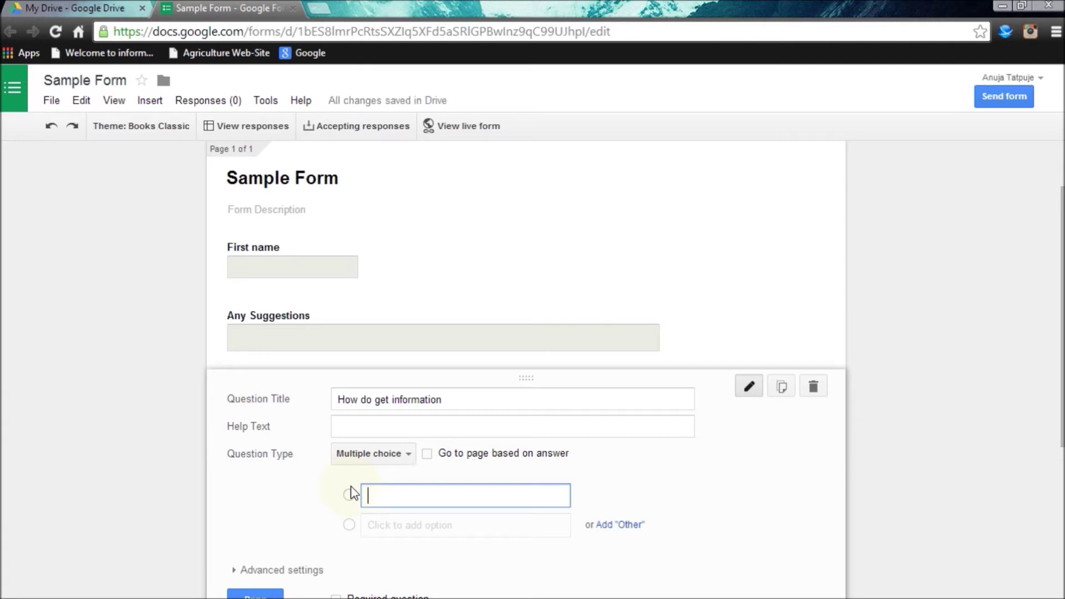
type("Home")
left_click(415, 533)
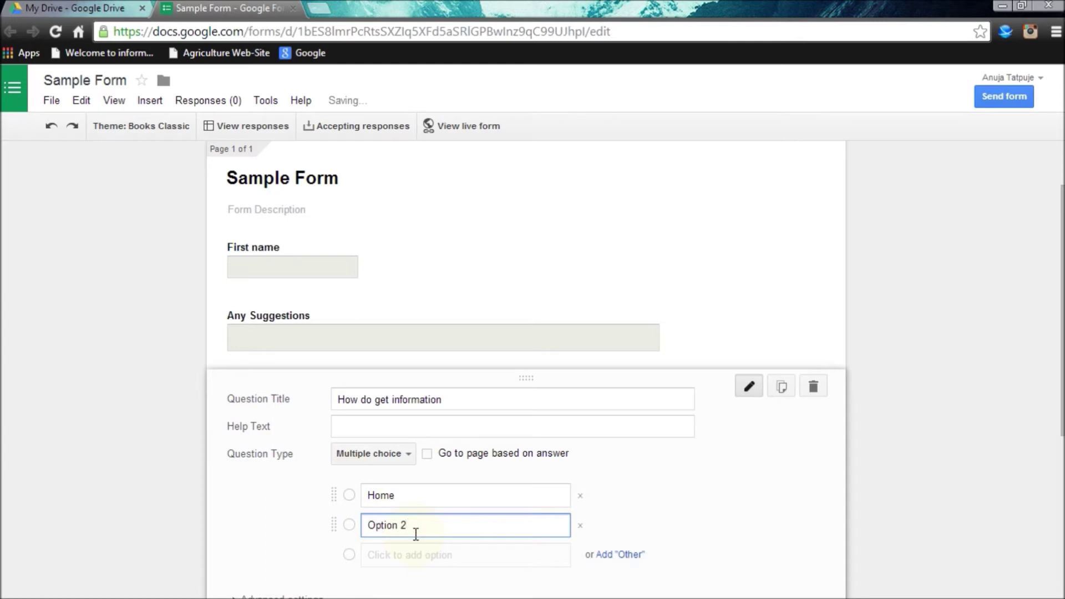
key("BackSpace")
key("BackSpace")
key("BackSpace")
key("BackSpace")
key("BackSpace")
key("BackSpace")
key("BackSpace")
type("College")
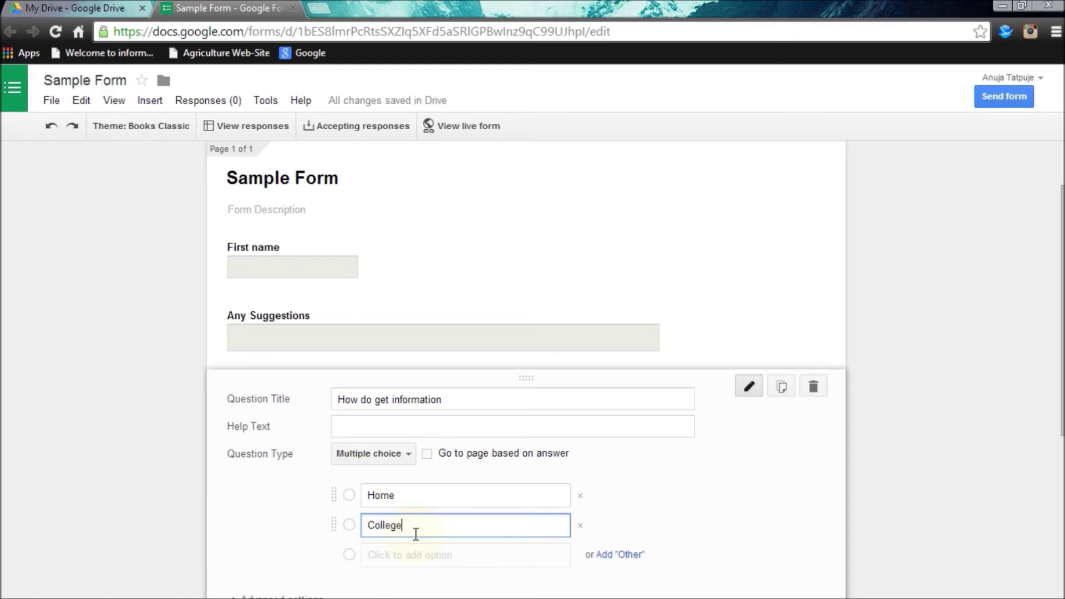
left_click(416, 553)
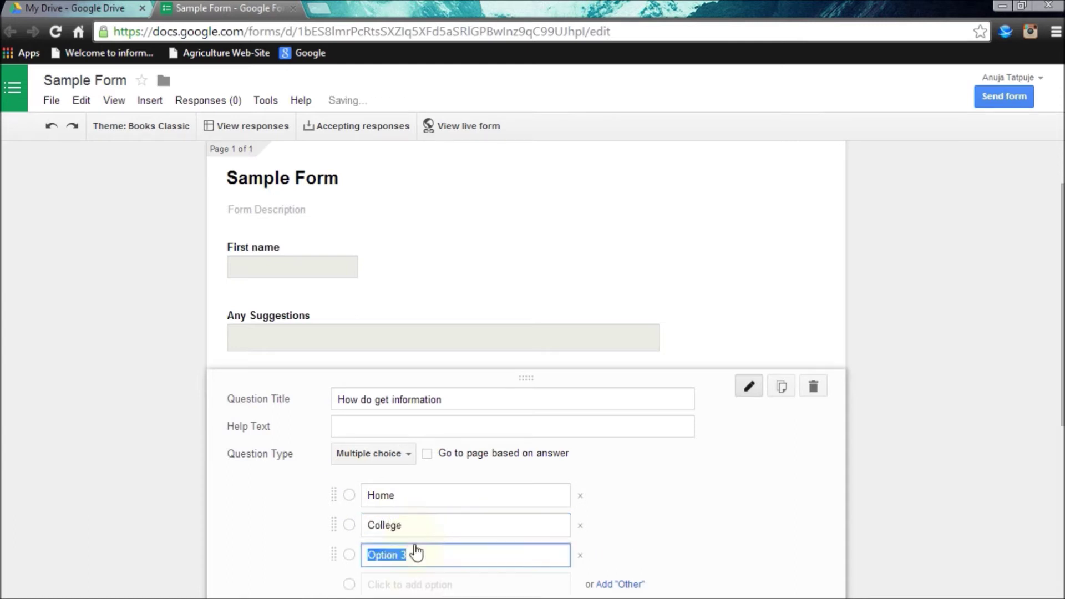
key("BackSpace")
type("school")
Step: Add an Other answer choice and finish the multiple-choice question
scroll(787, 576, "down", 4)
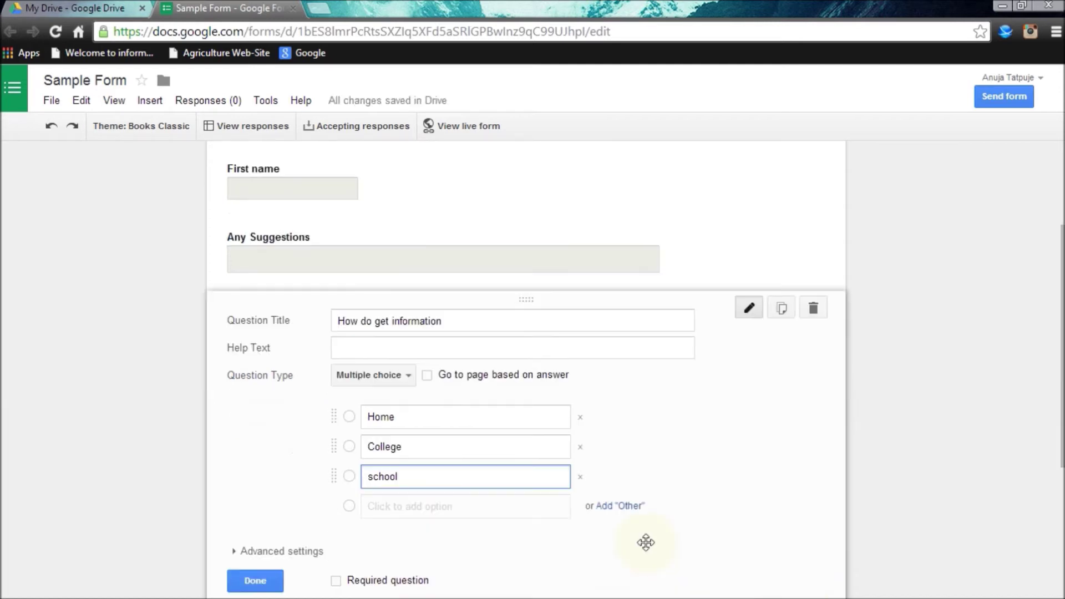
left_click(617, 355)
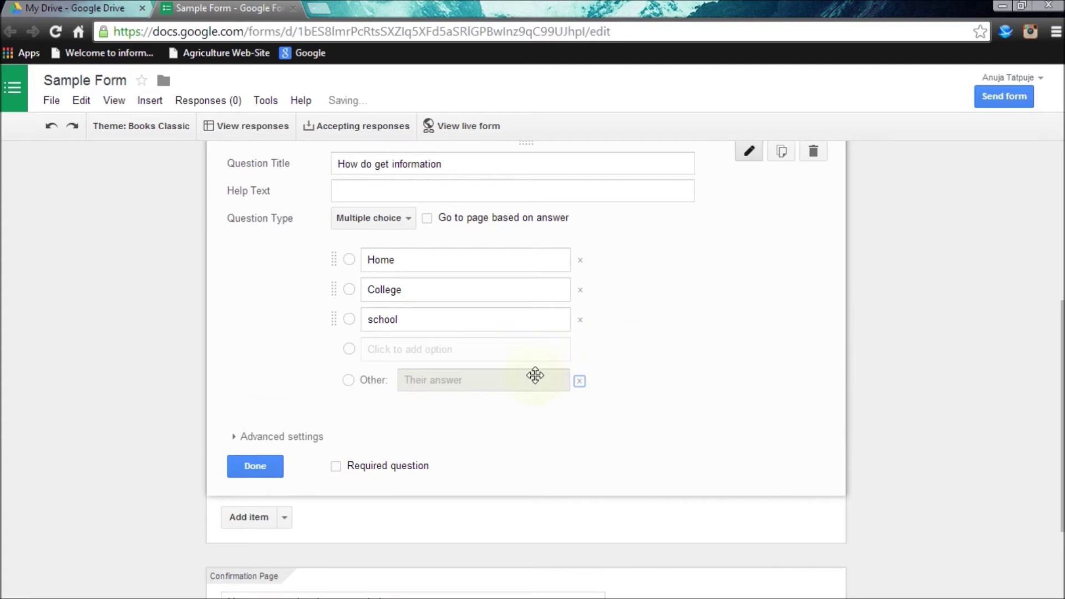
left_click(255, 466)
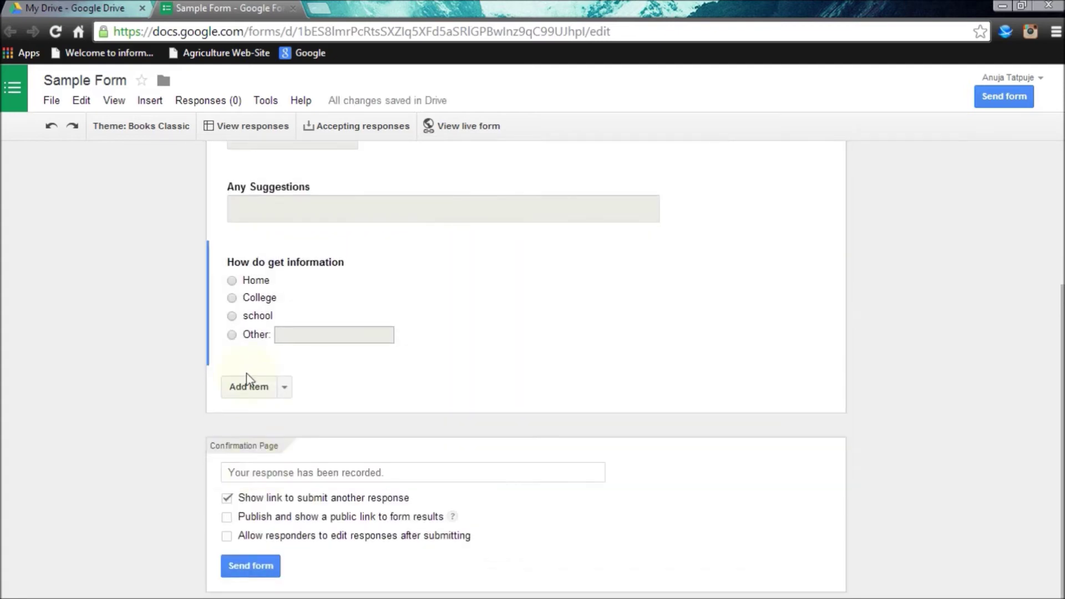
Step: Add a choose-from-a-list question titled 'Your Education'
left_click(240, 386)
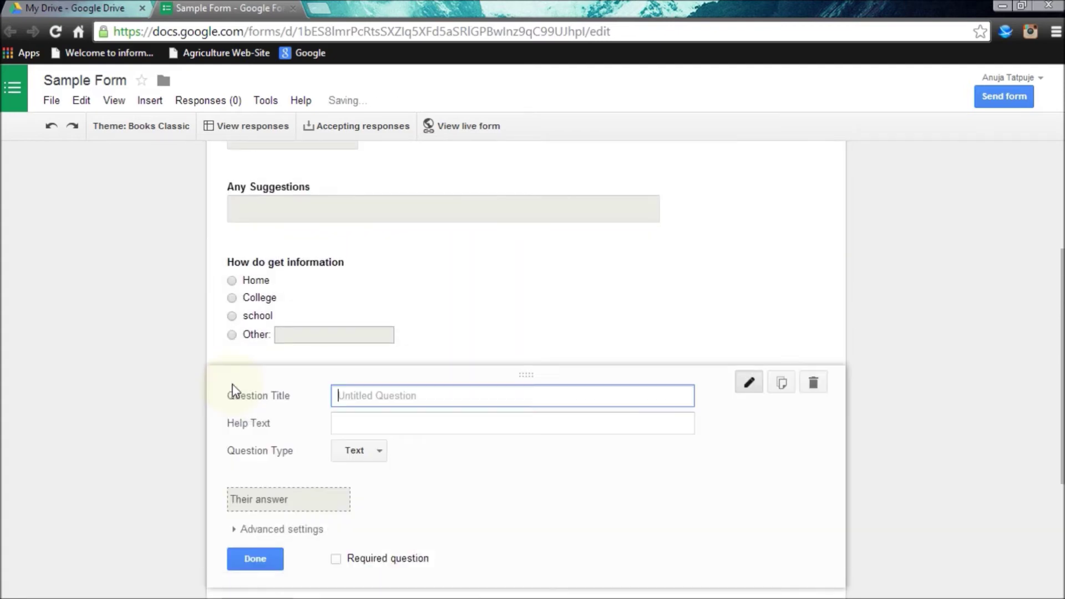
left_click(383, 451)
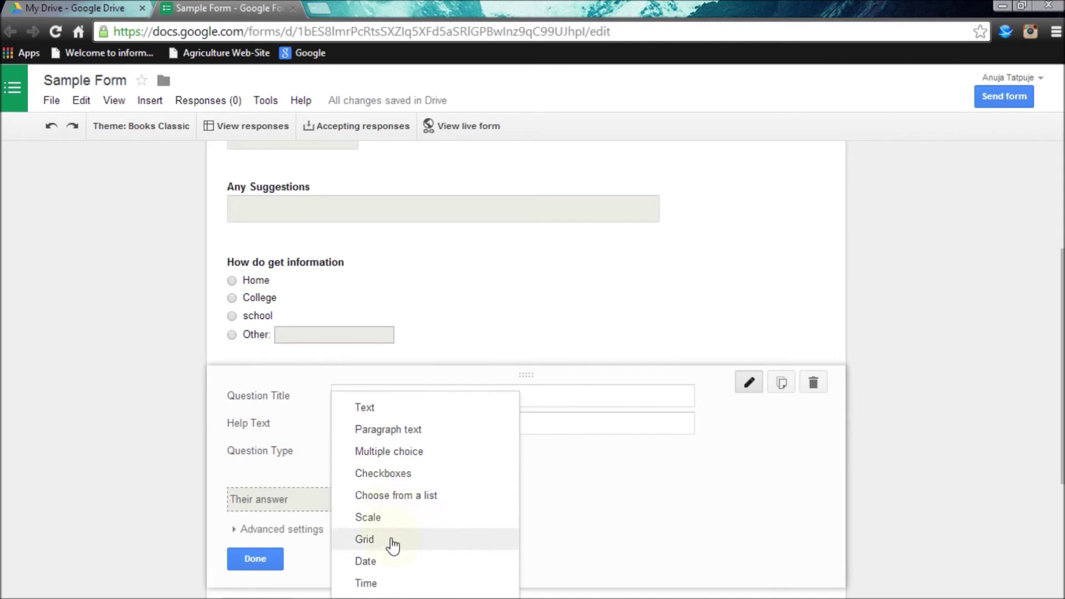
left_click(393, 500)
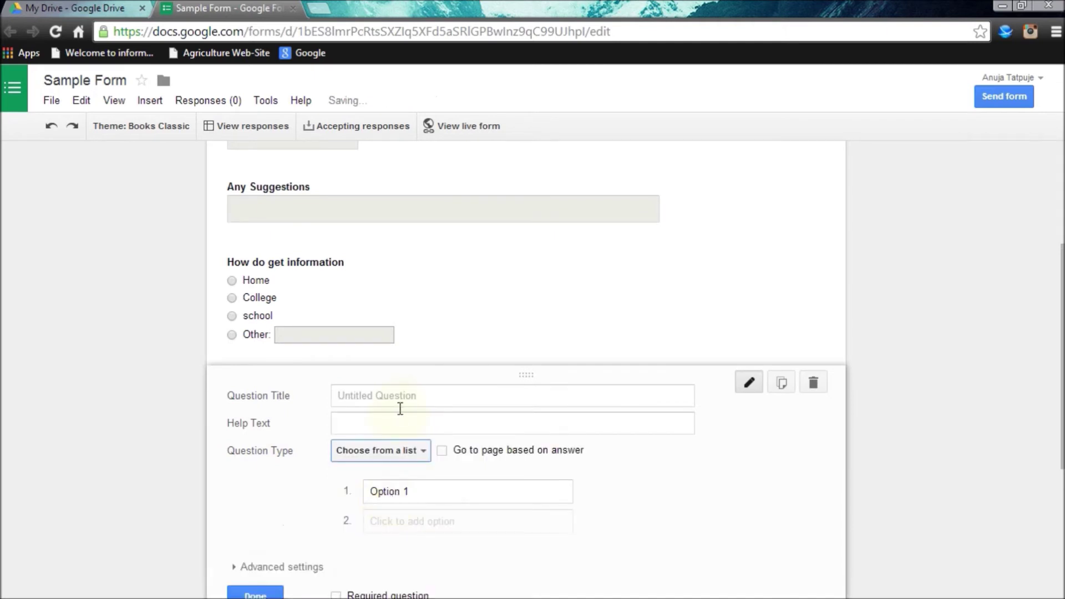
left_click(438, 396)
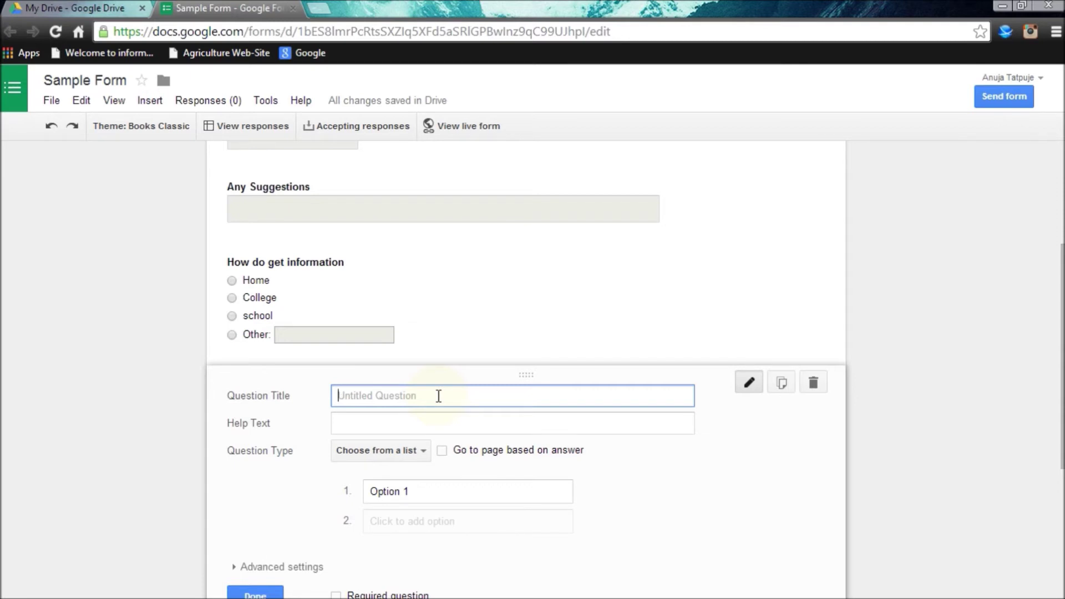
type("Your Education")
Step: Enter list options Degree, Diploma and 12th
left_click(415, 498)
key("BackSpace")
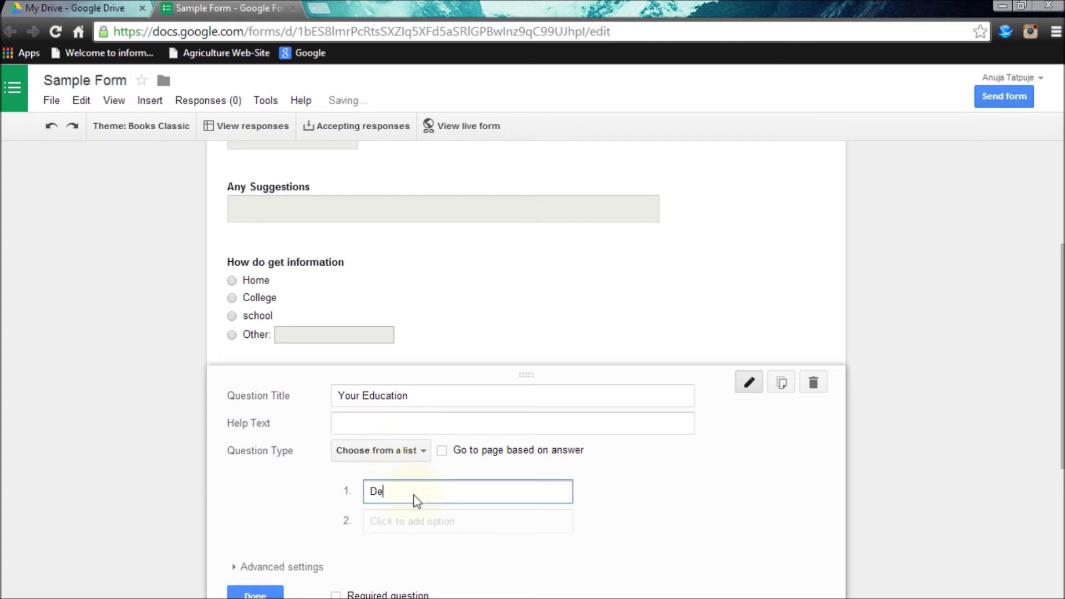
type("Degree")
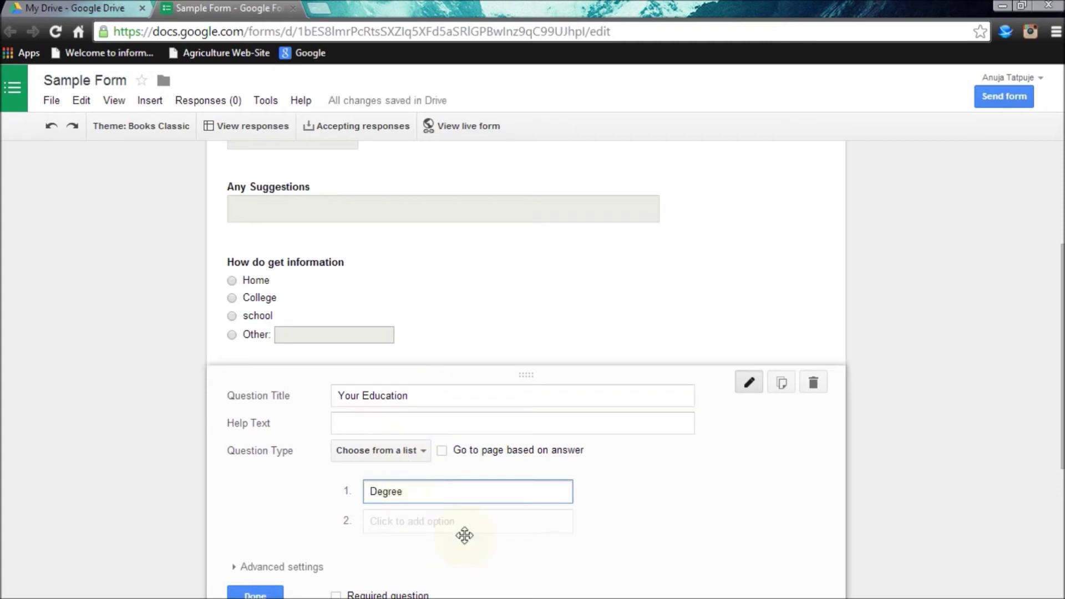
left_click(463, 520)
key("BackSpace")
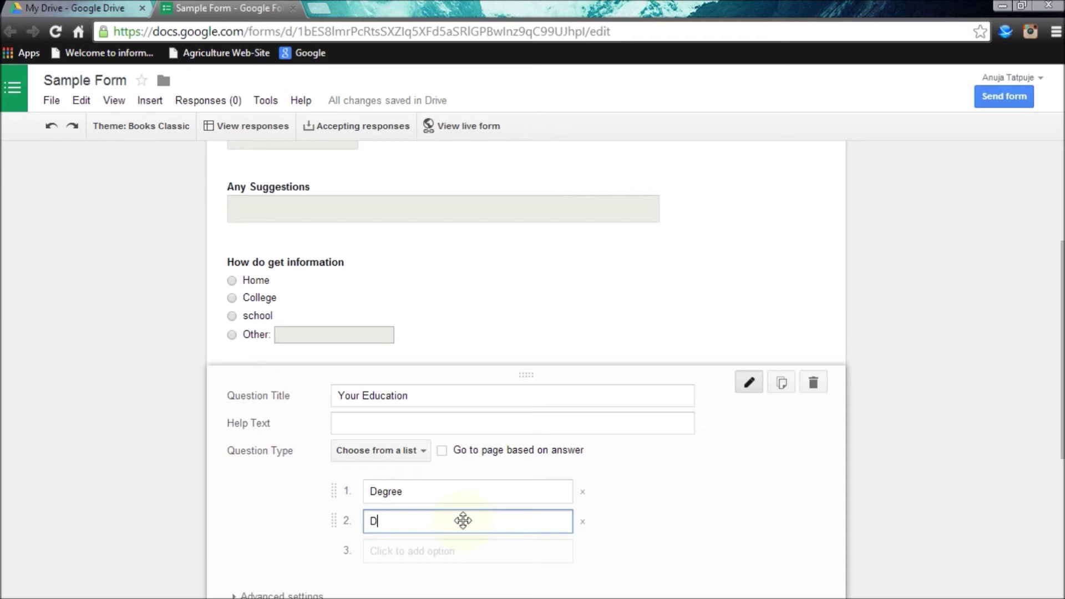
left_click(458, 560)
key("BackSpace")
type("1")
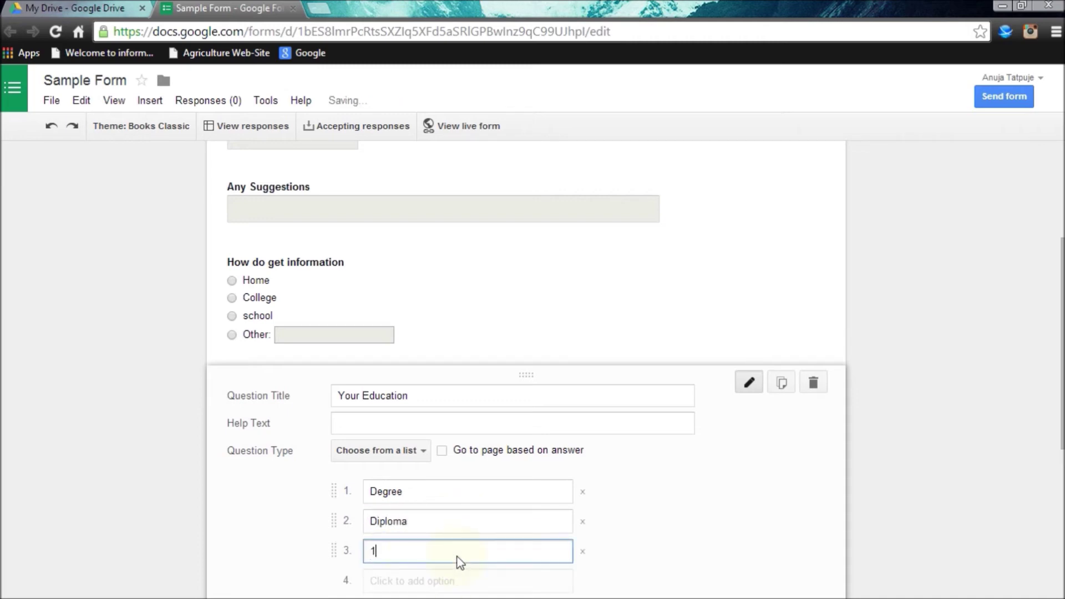
type("2th")
Step: Add list options 10th and Below 10th, then finish the Your Education question
scroll(459, 559, "down", 1)
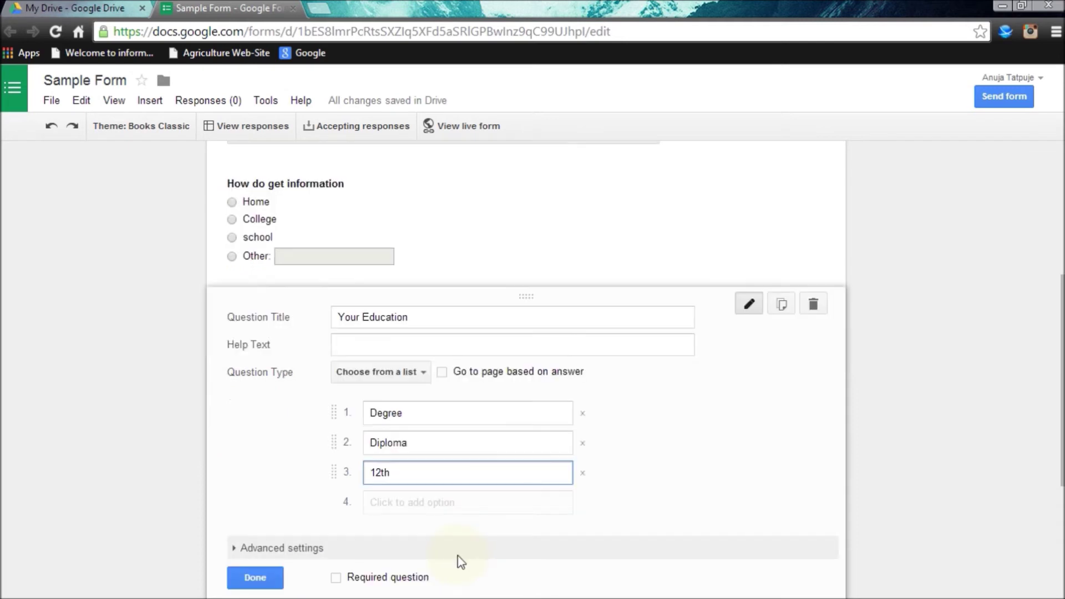
left_click(434, 502)
key("BackSpace")
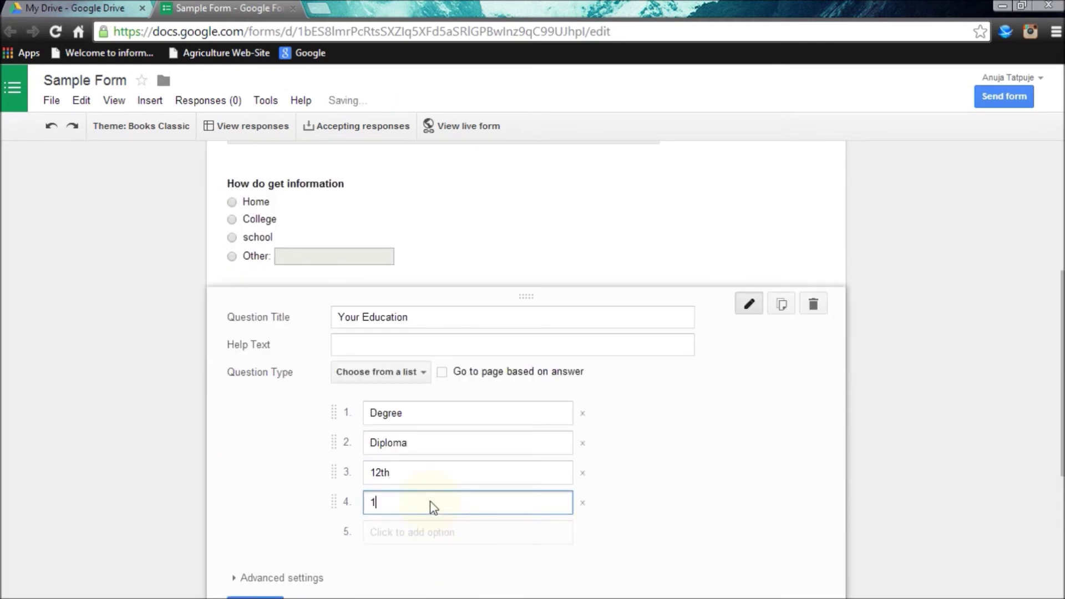
type("10th")
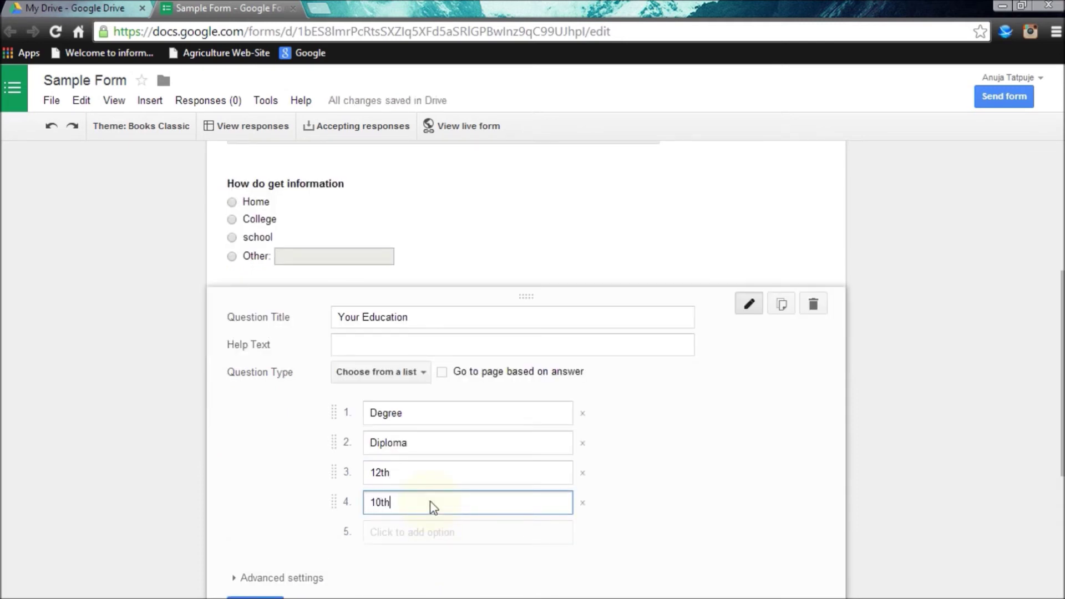
left_click(433, 532)
key("BackSpace")
type("B")
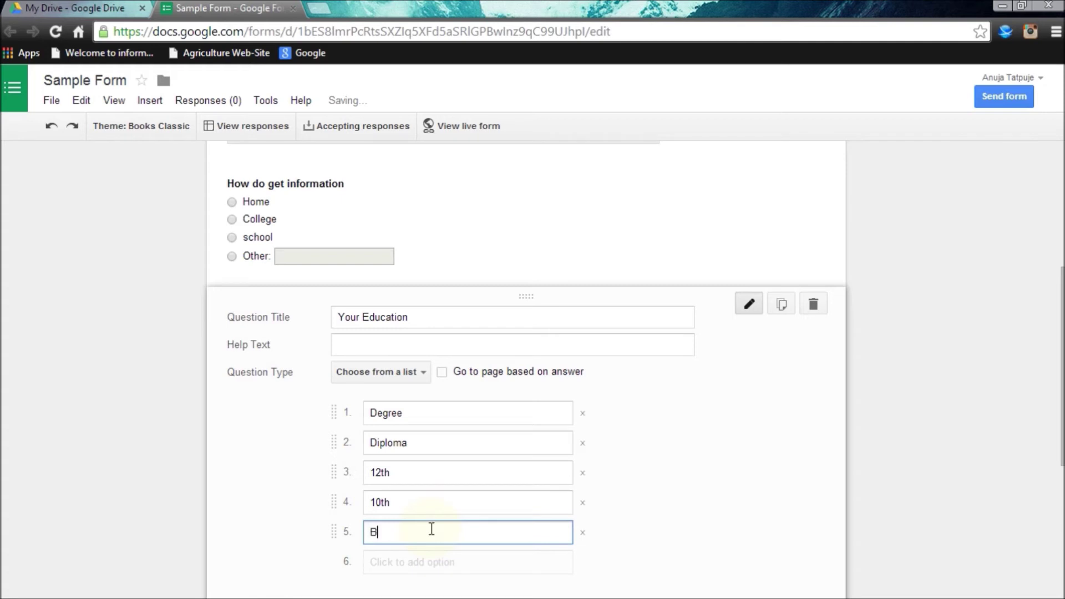
type("elow 10th")
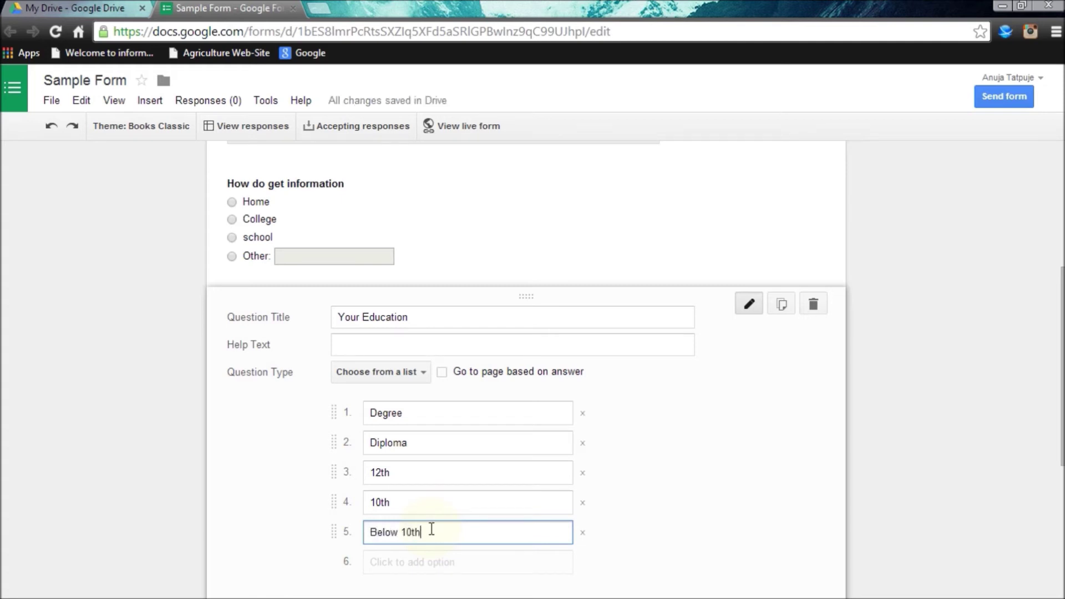
scroll(432, 530, "down", 1)
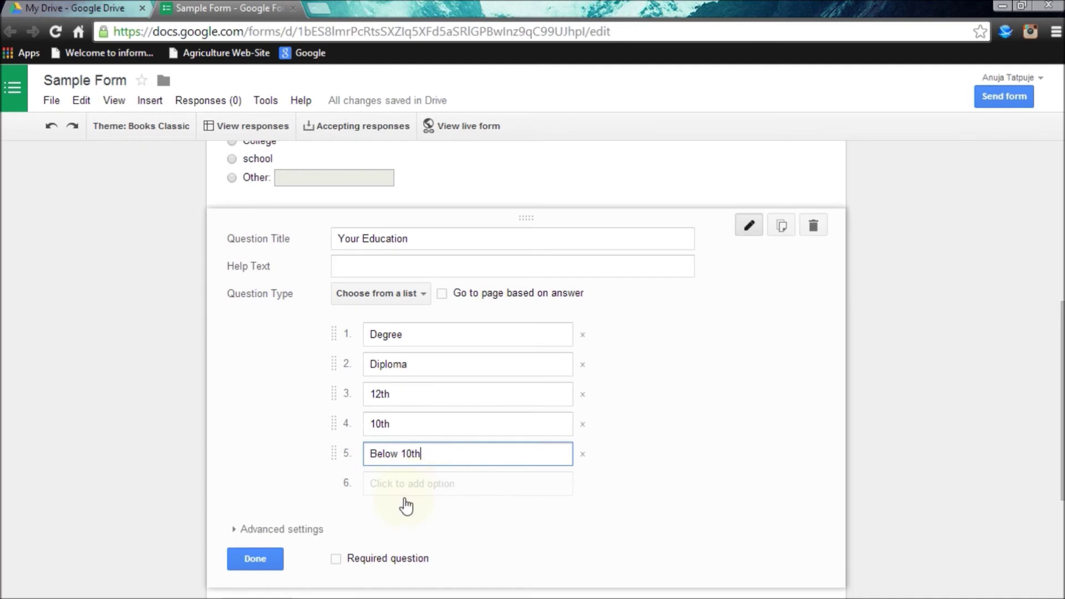
left_click(277, 564)
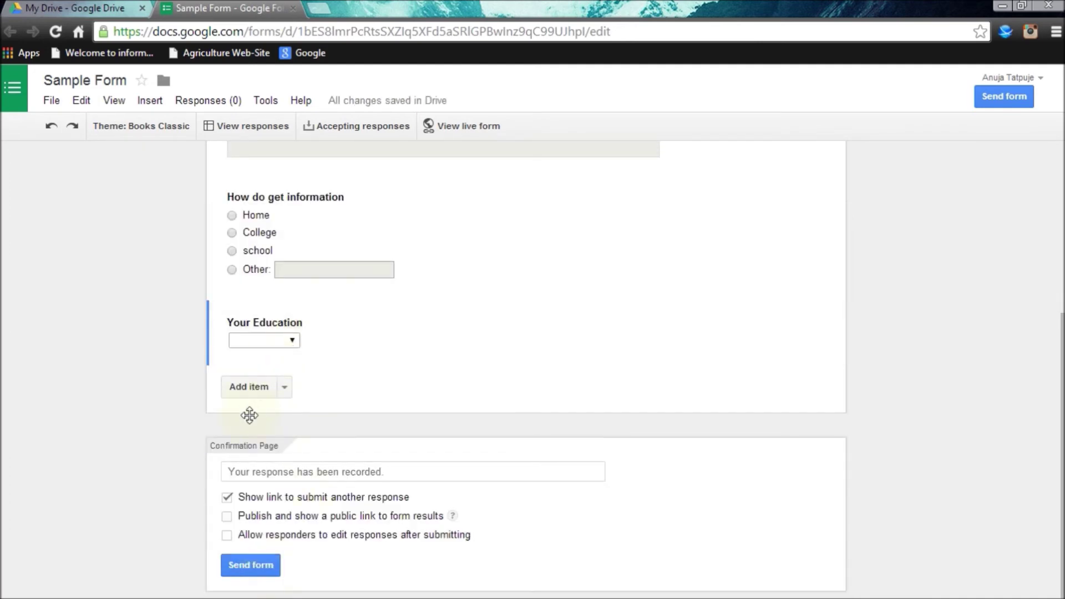
Step: Enable 'Publish and show a public link' and 'Allow responders to edit responses', then open Send form
left_click(227, 516)
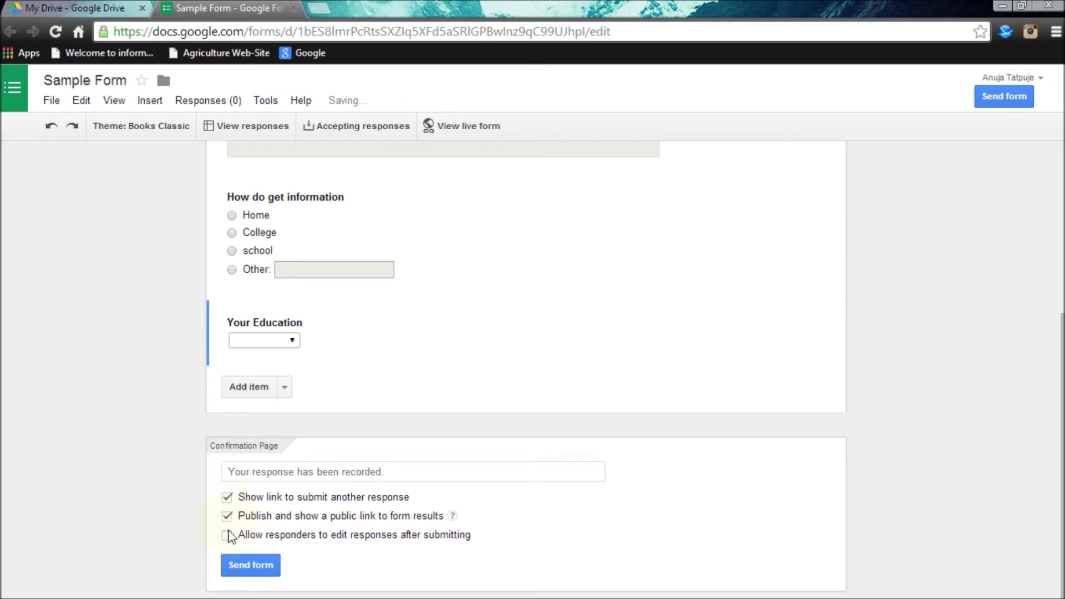
left_click(226, 535)
left_click(250, 565)
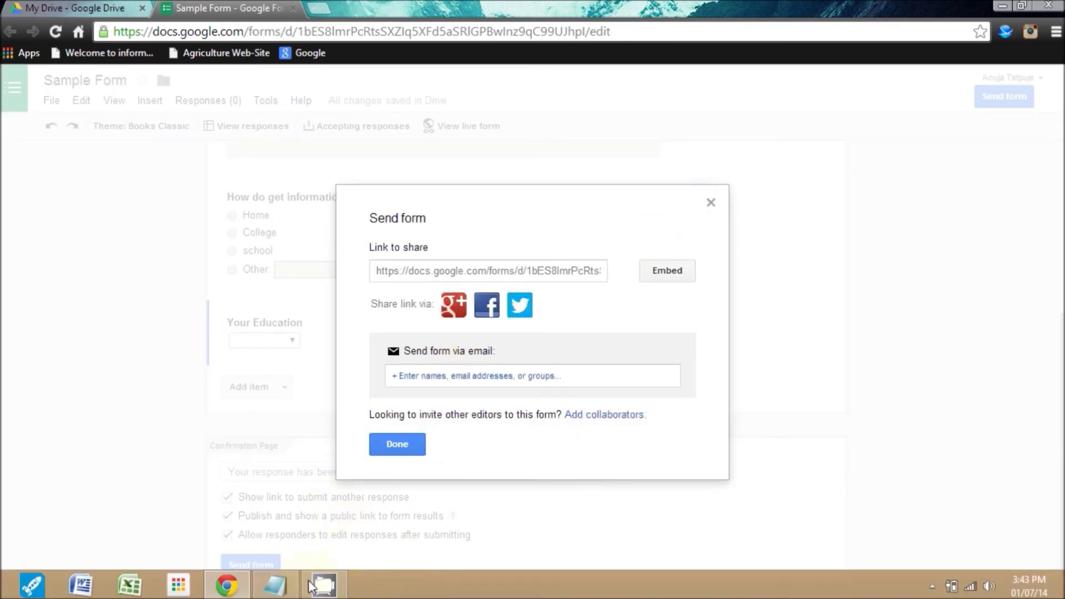
Step: Replace the Notepad note with 'Now u can send ur form to others for filling.' and minimize it
left_click(286, 590)
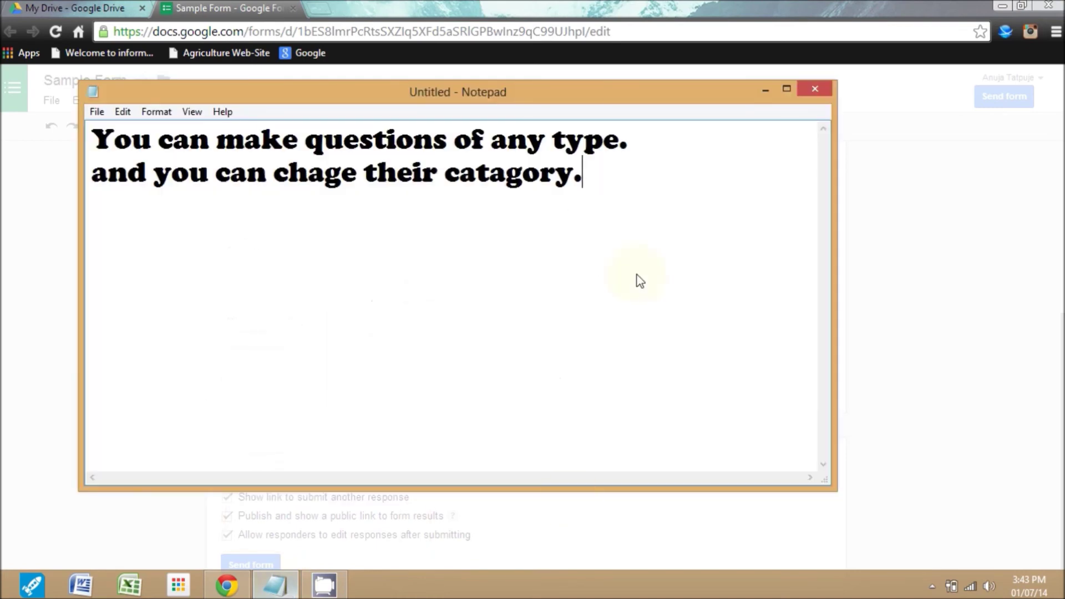
left_click(141, 155, "shift")
left_click_drag(141, 156, 100, 141)
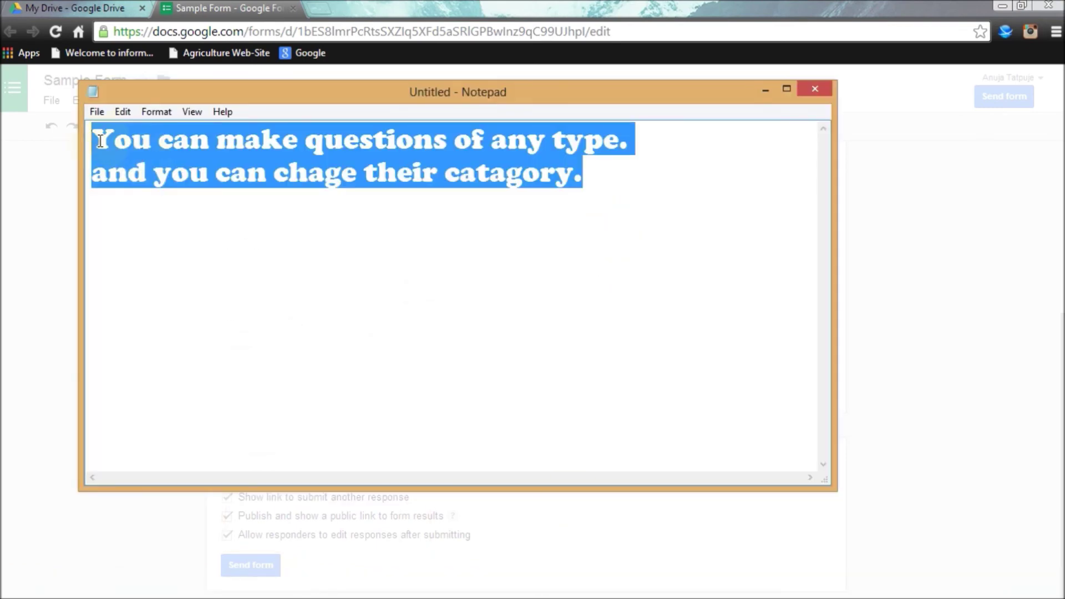
key("BackSpace")
type("Now ")
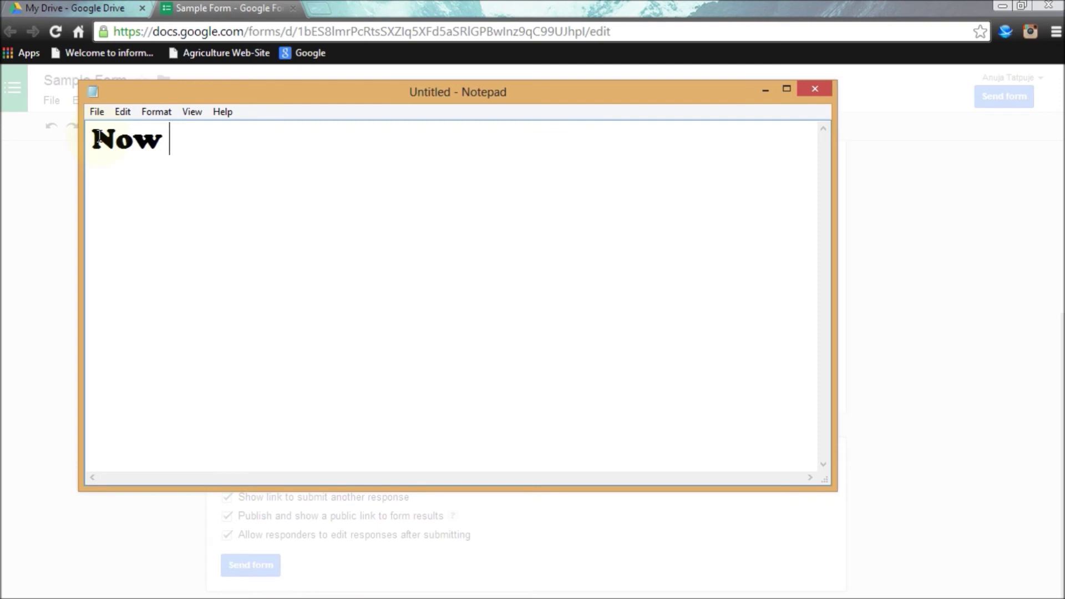
type("u can")
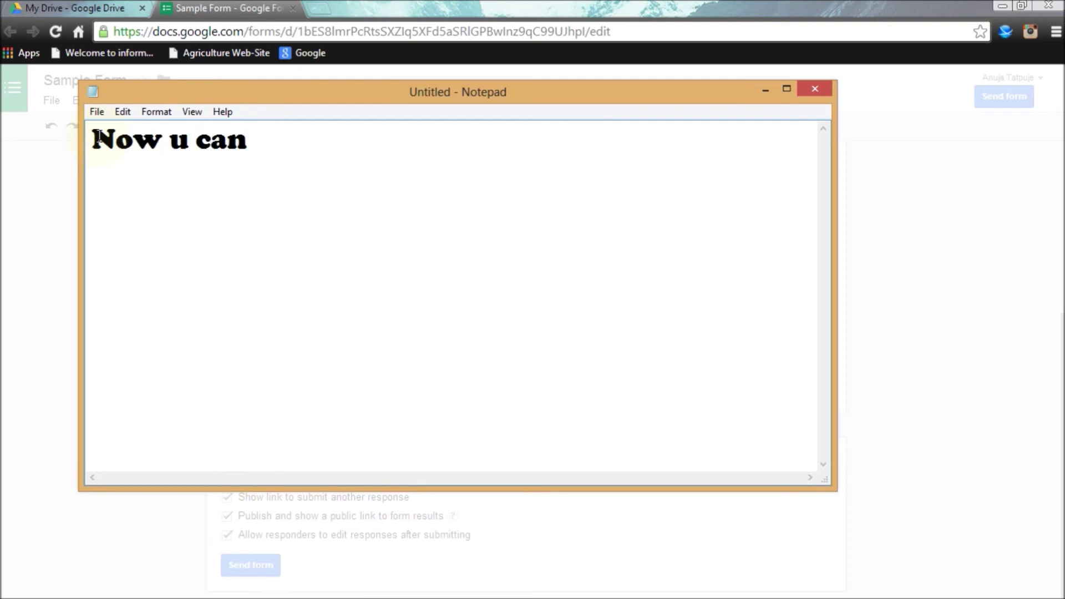
type(" send ur")
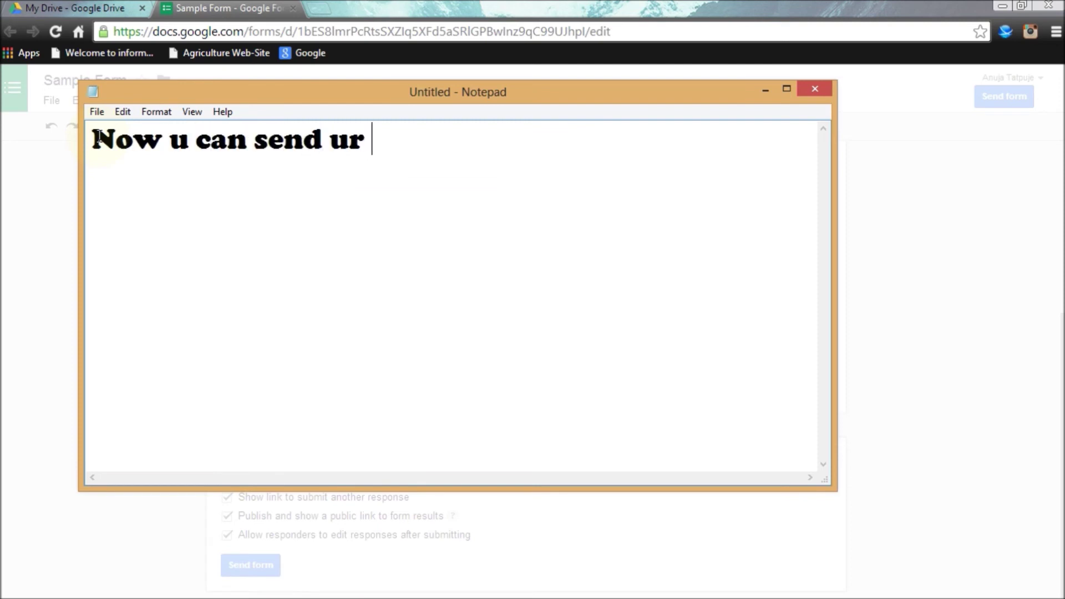
type(" form ")
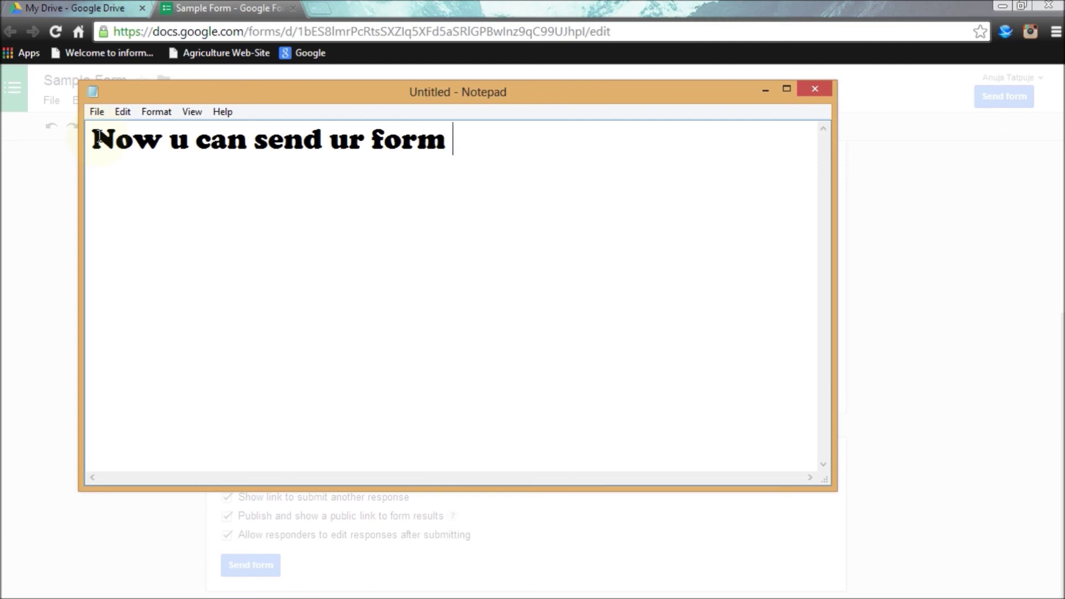
type("to other")
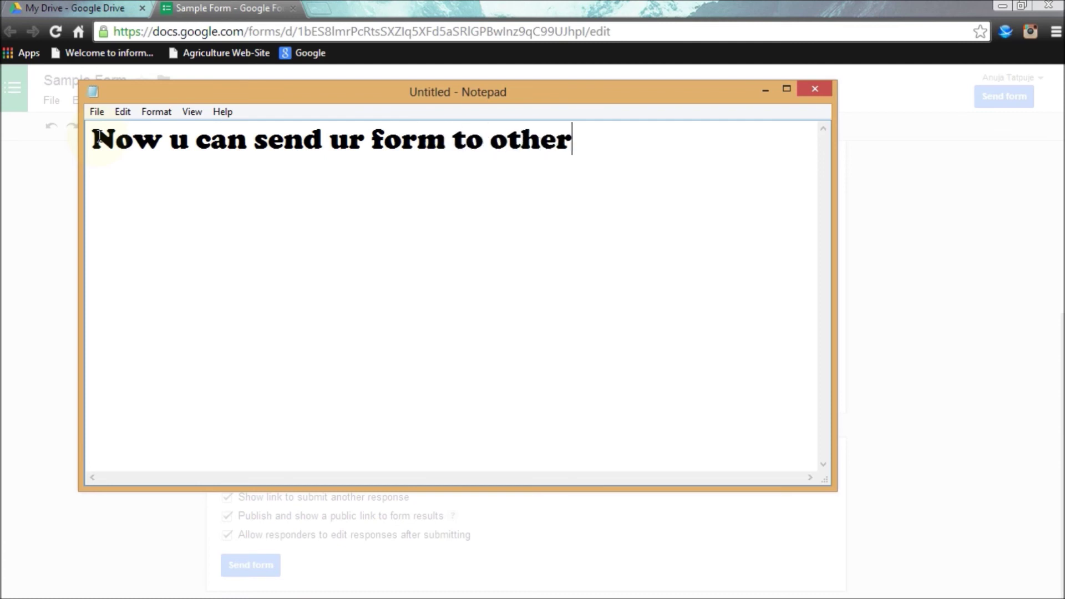
type("s for ")
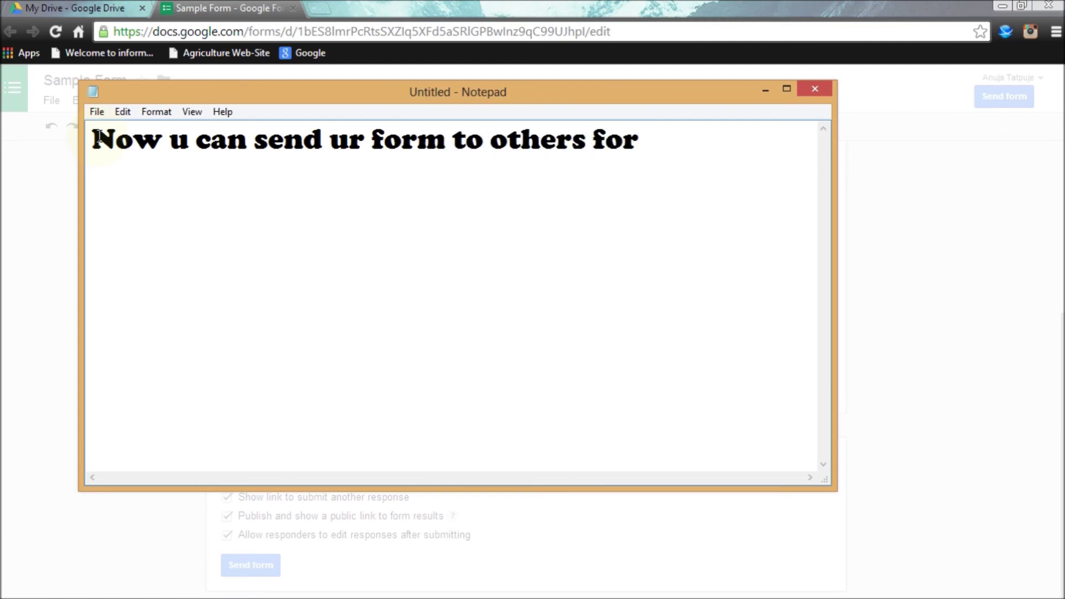
type("filli")
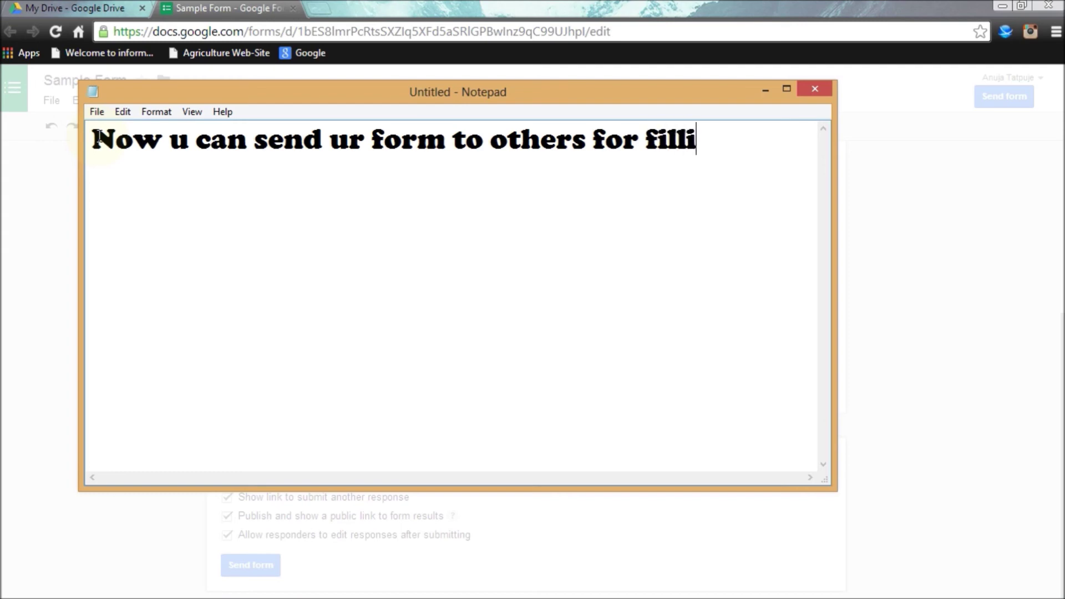
type("ng.")
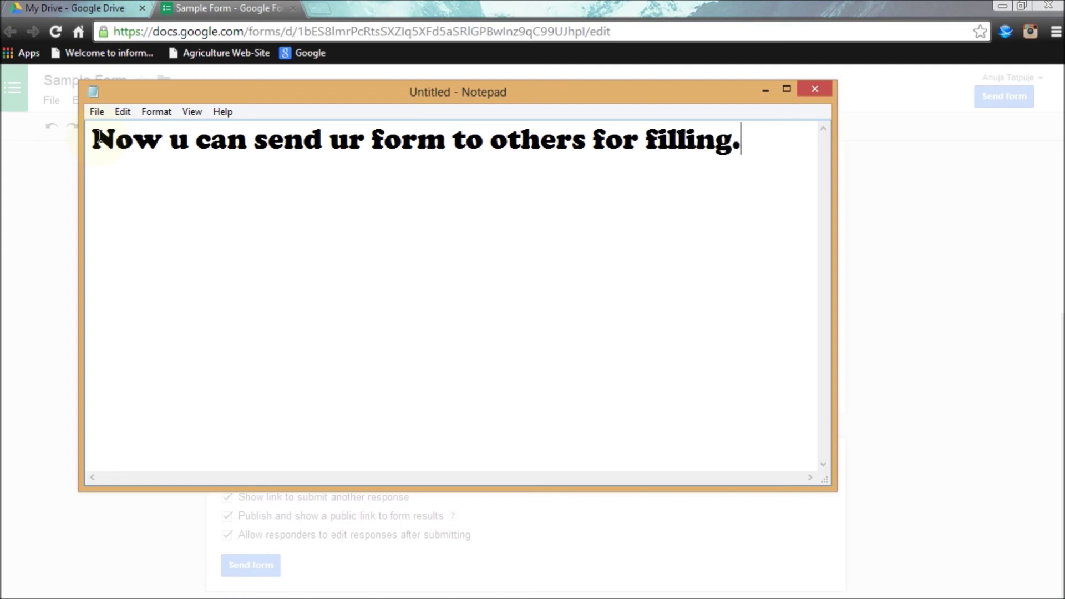
left_click(766, 89)
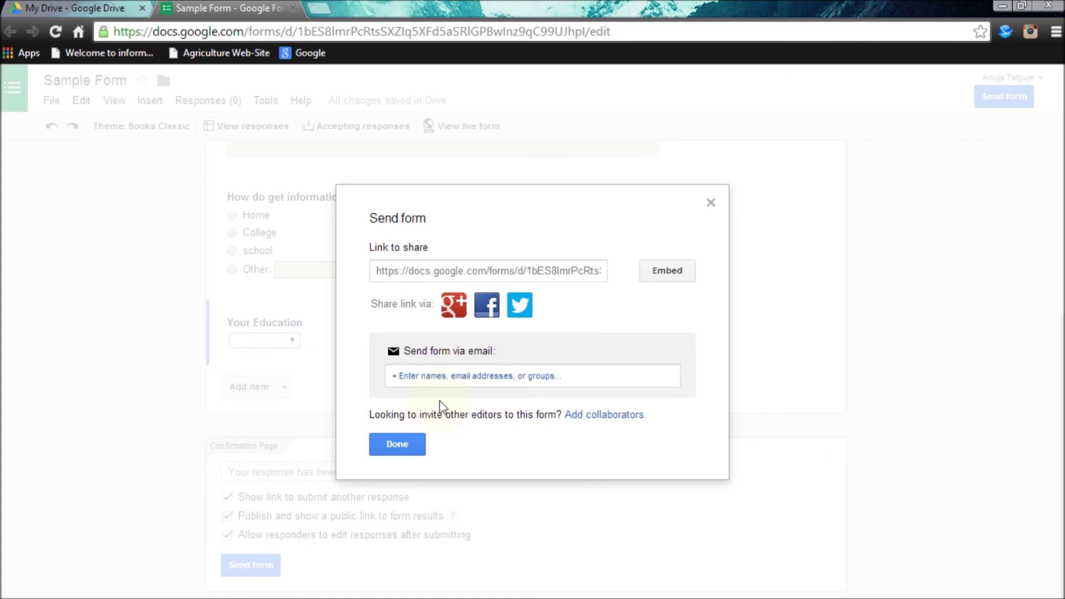
Step: Send the Sample Form by email to a contact chosen from the recipient suggestions
left_click(466, 376)
type("ta")
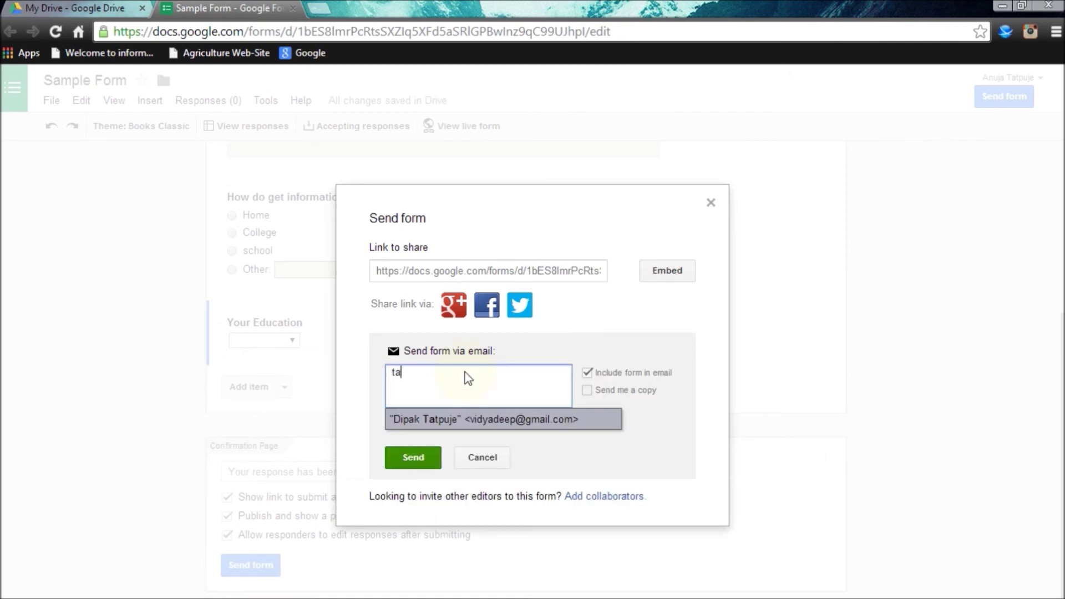
type("tpuje")
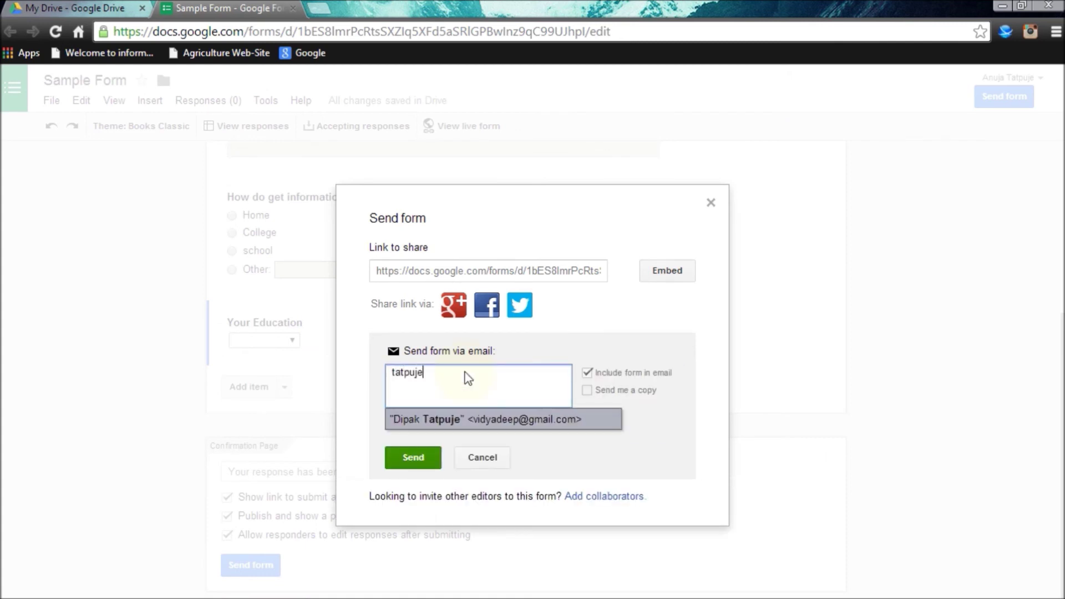
left_click(469, 419)
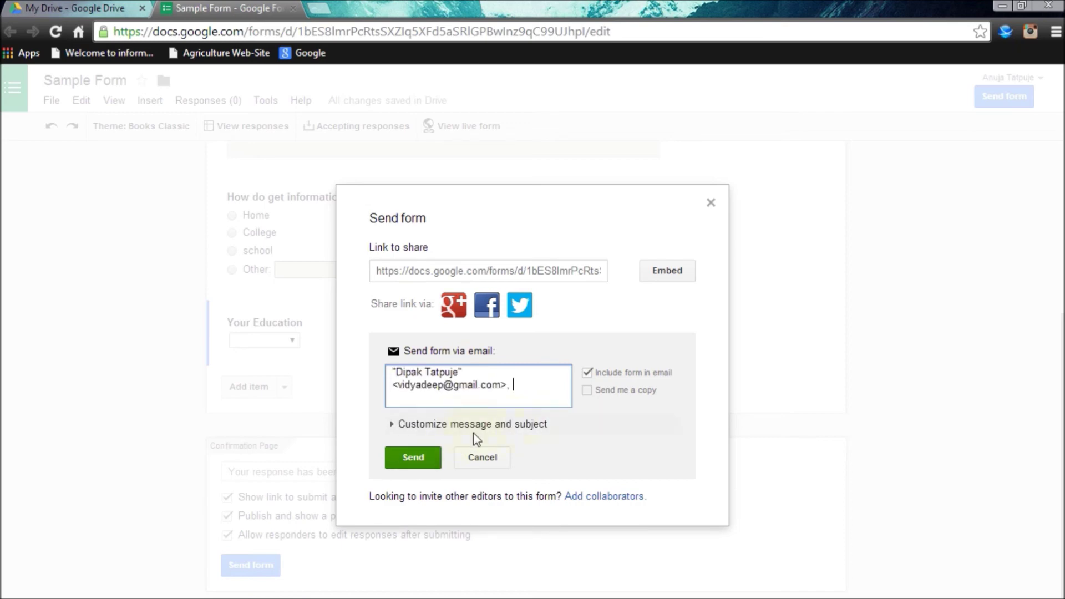
left_click(427, 457)
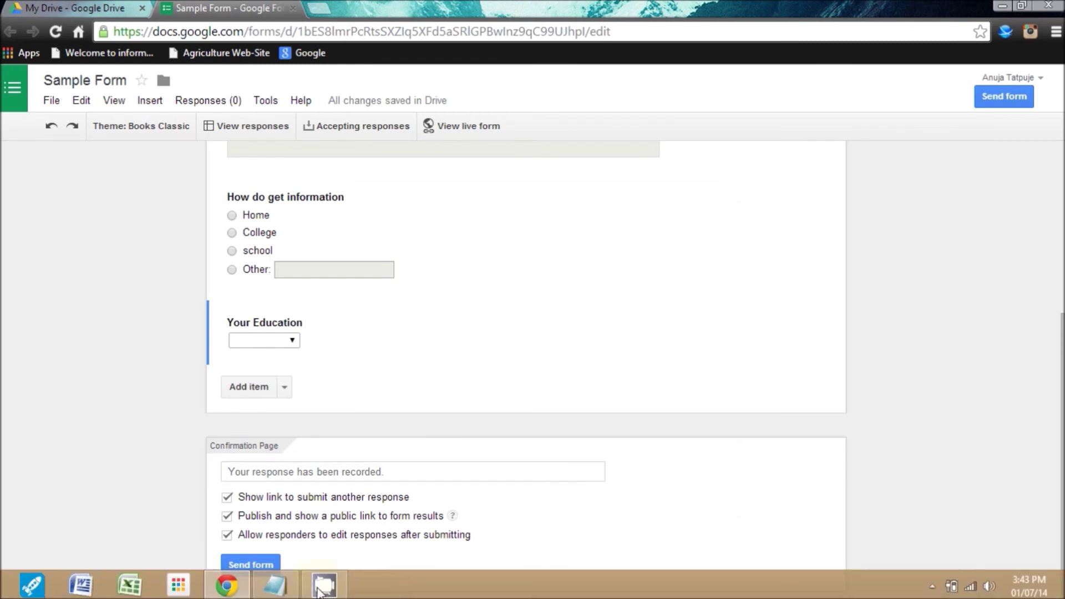
left_click(275, 585)
Step: Rewrite the note as 'Yeh!!!!!!!!!!!' followed by 'i hv send it for filling to my friend!!!!!!'
left_click_drag(761, 142, 216, 114)
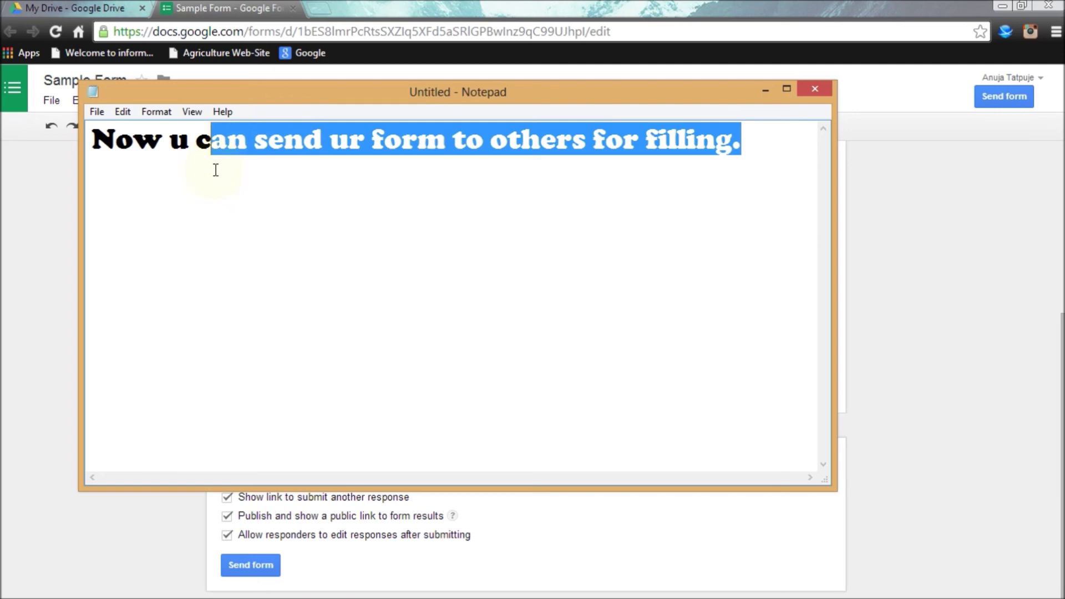
left_click_drag(215, 170, 87, 125)
key("BackSpace")
type("Y")
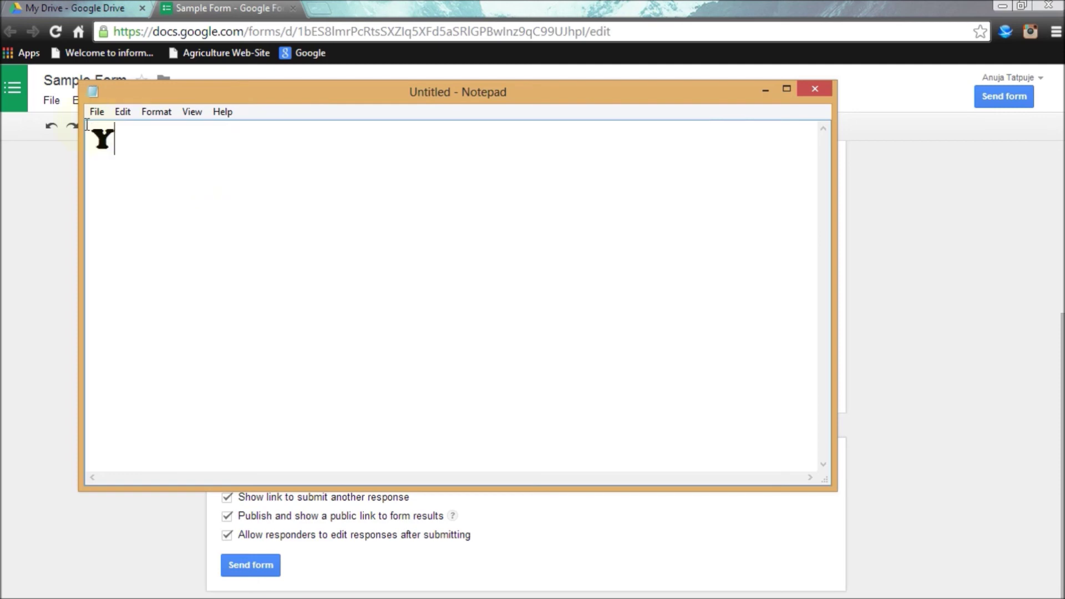
type("eh!!!!!!!!!!!")
key("Return")
type("i ")
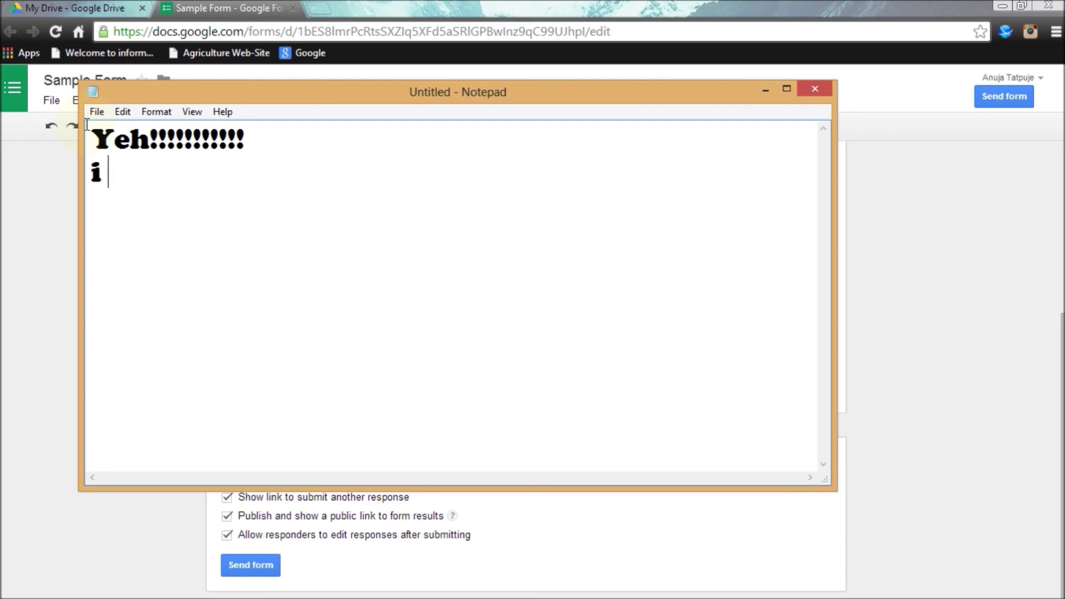
type("hv sen")
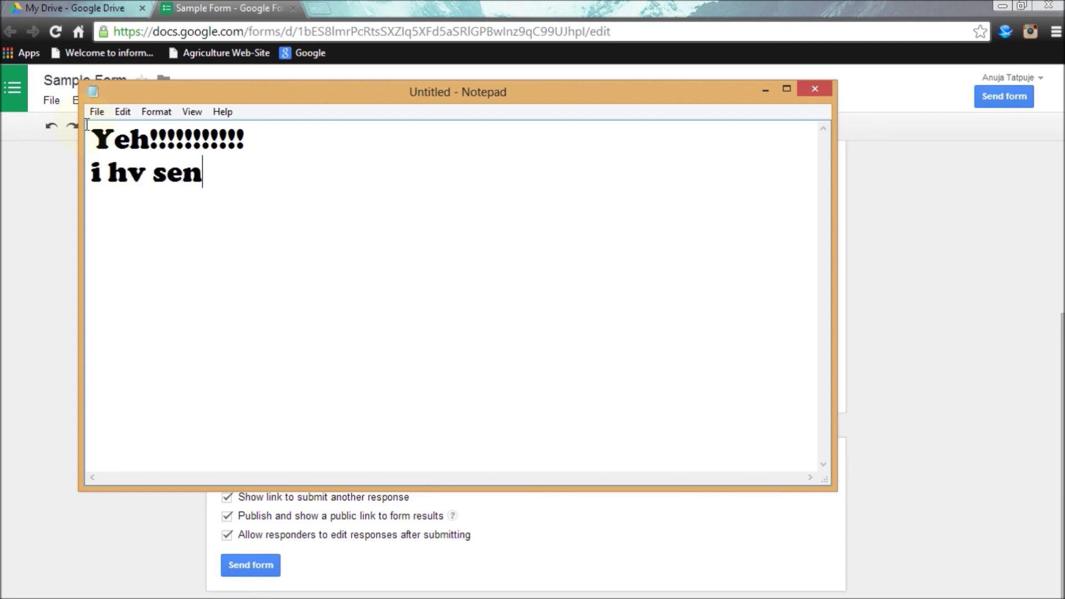
type("d it ")
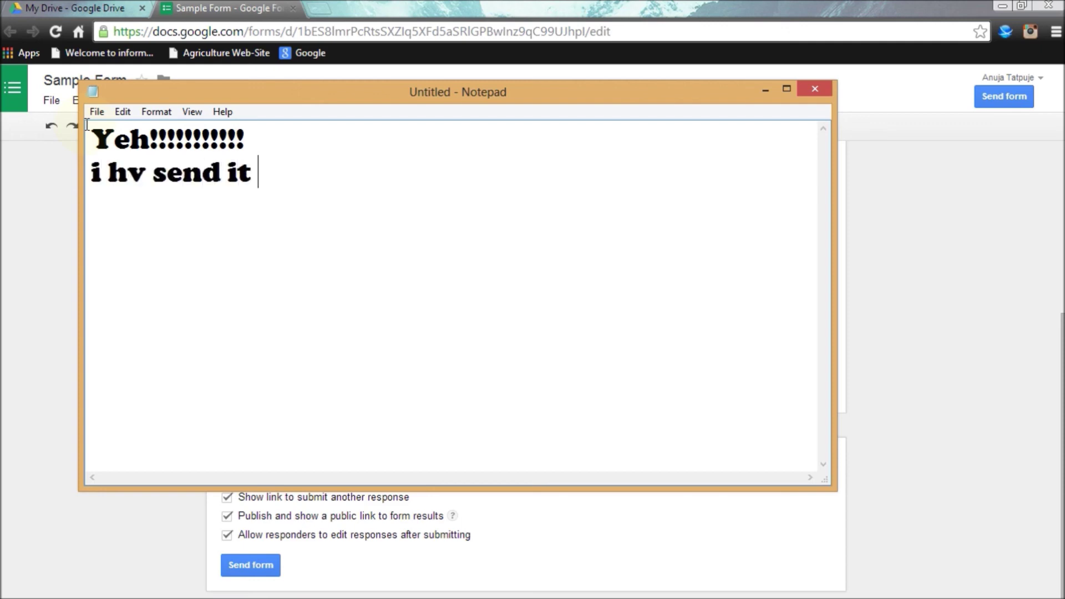
type("for filling")
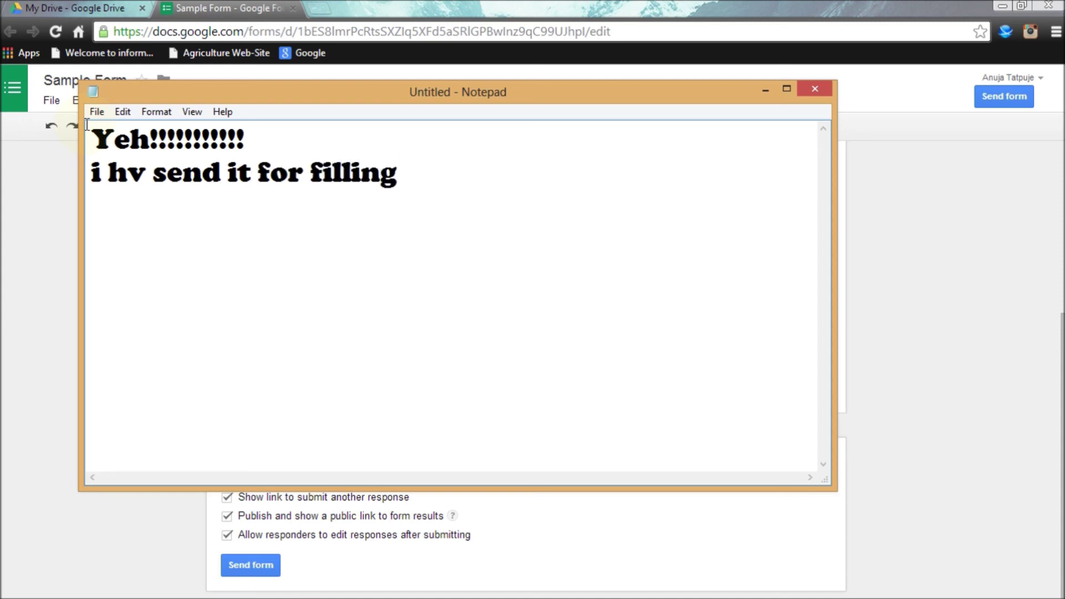
type(" w")
key("BackSpace")
type("to m")
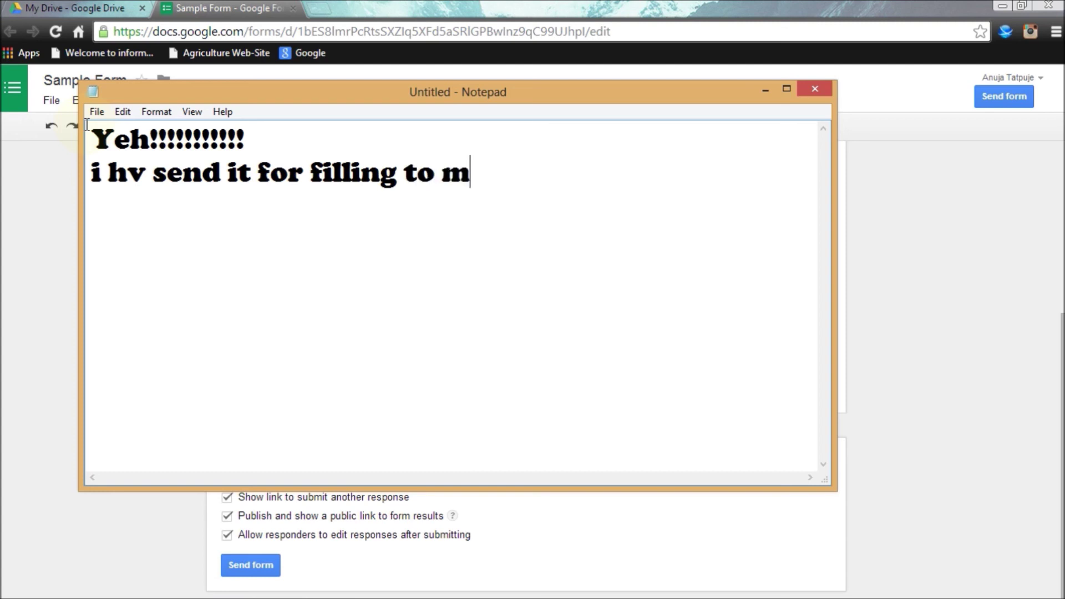
type("y friend")
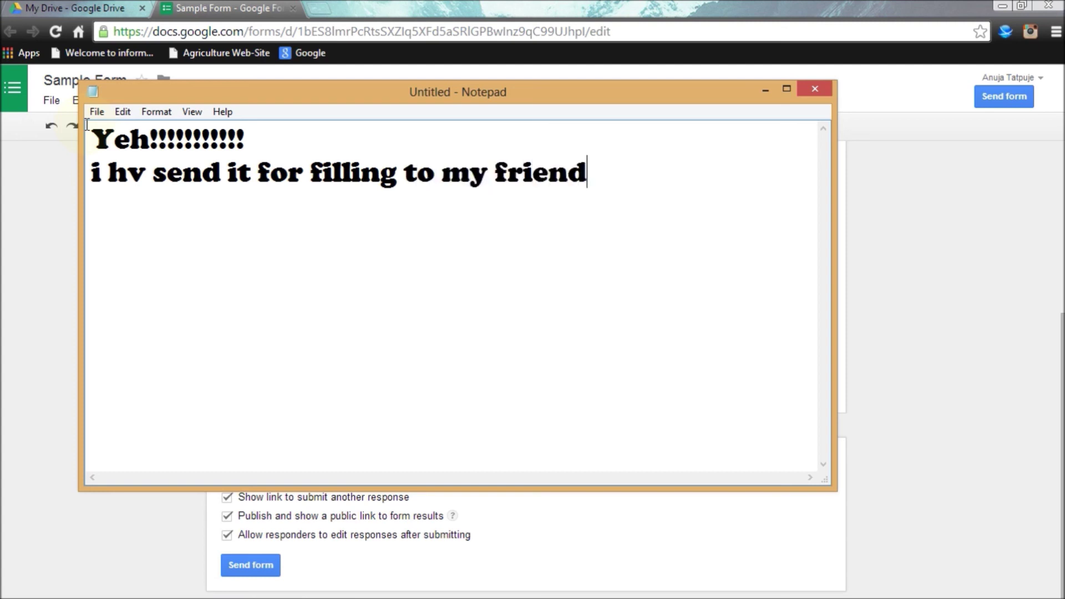
key("BackSpace")
type("!!!!!!")
Step: Add a 'Thank U' sign-off with the author's name, minimize Notepad, and show hidden tray icons
key("Return")
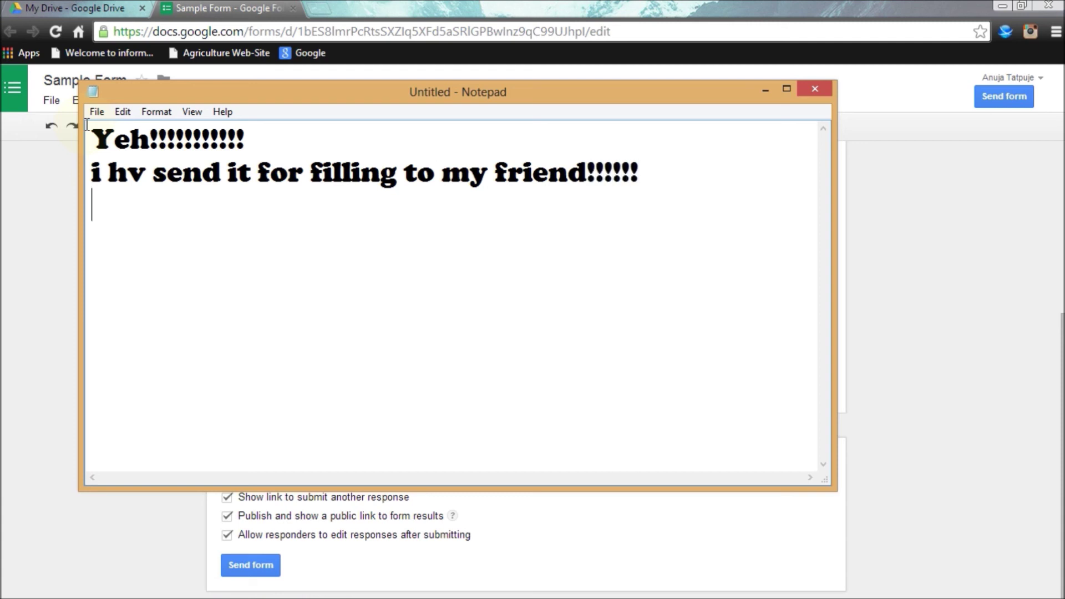
key("Return")
key("Return")
type("Th")
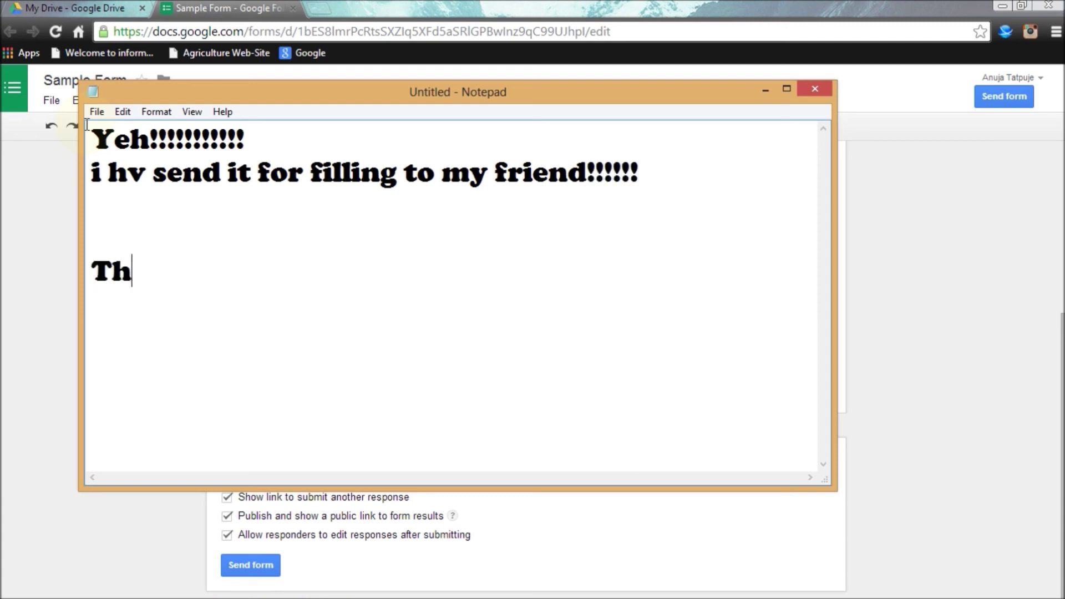
type("ank U ")
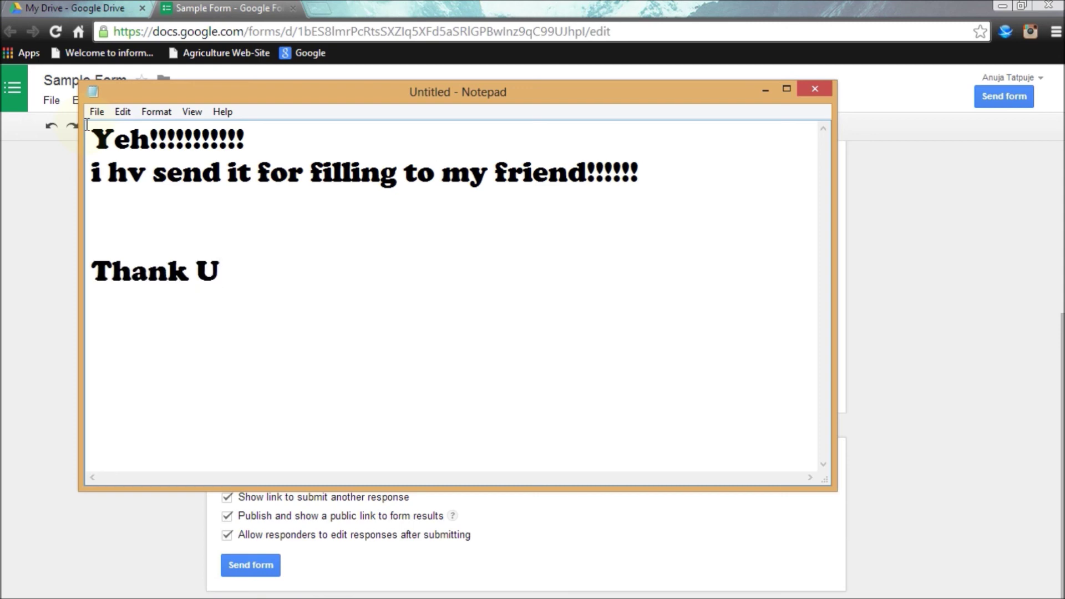
type("Anuja")
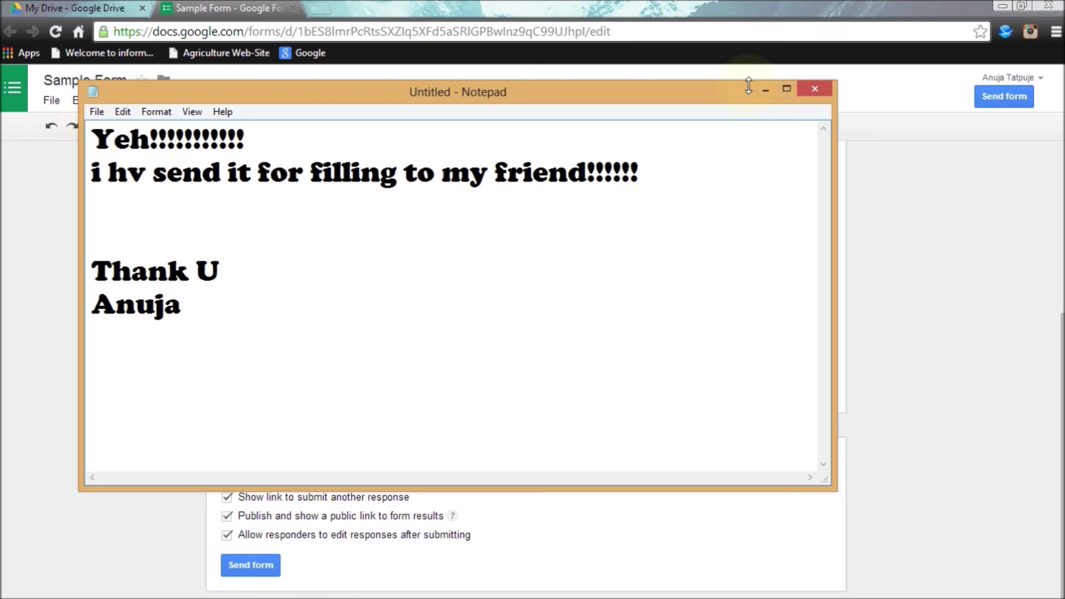
left_click(765, 95)
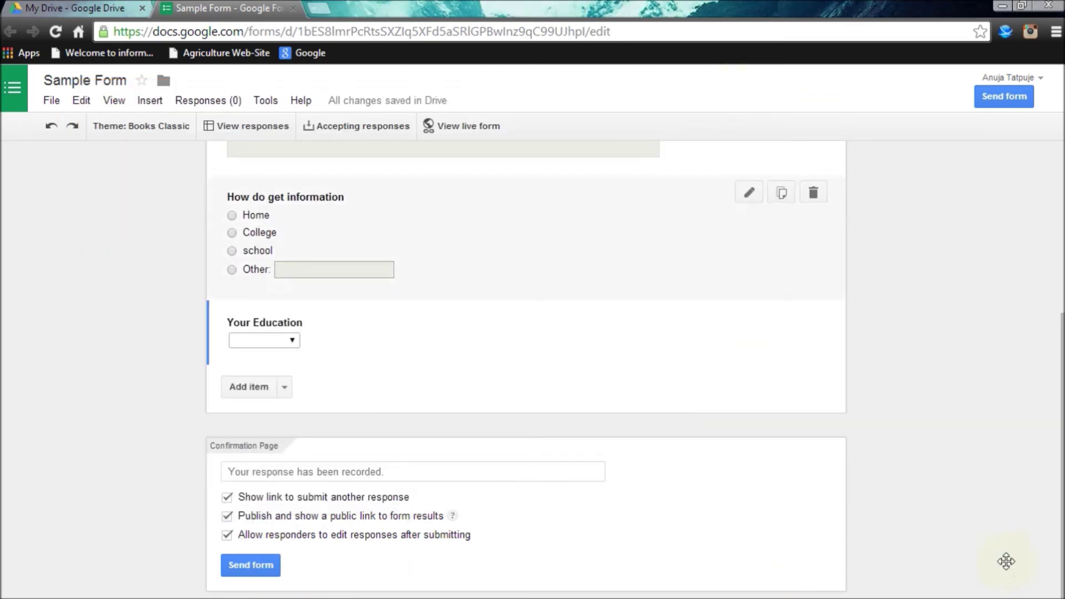
left_click(932, 586)
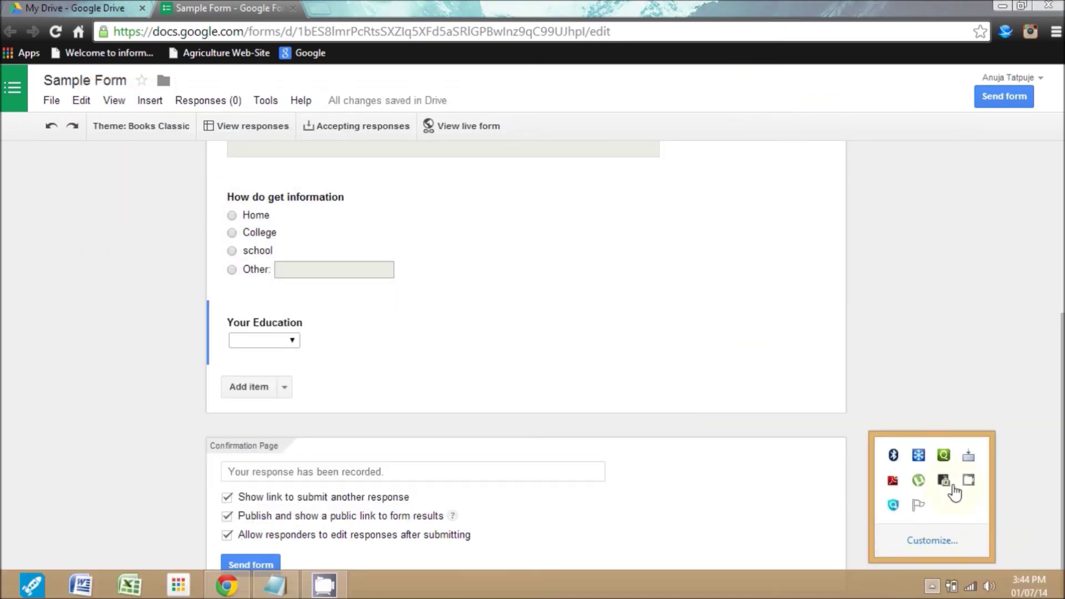